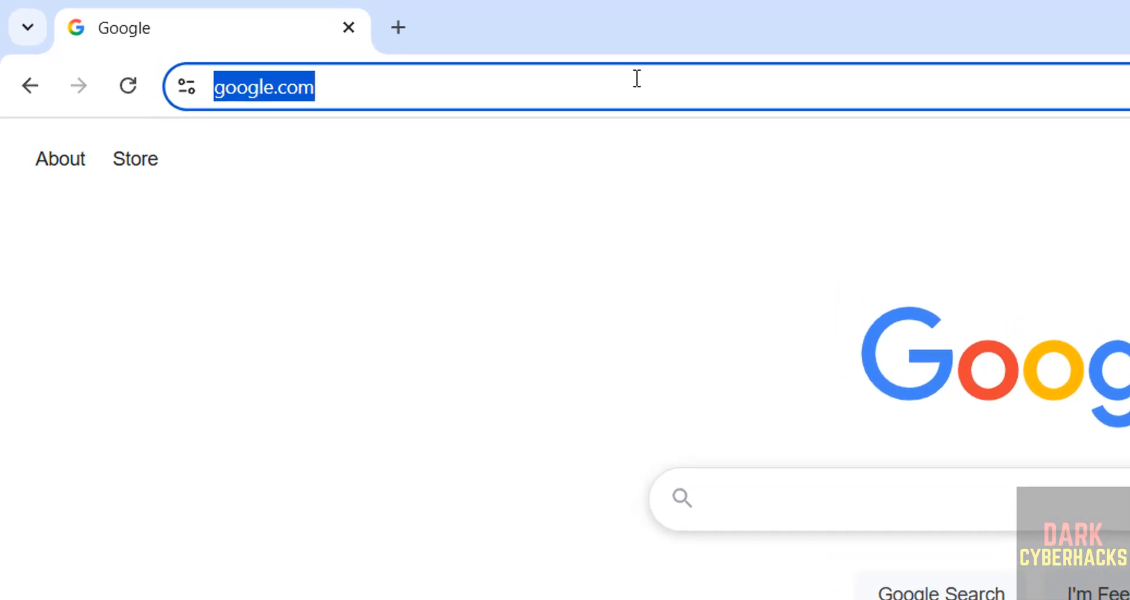
Go to almalinux.org and open the Get AlmaLinux OS download page.
text(al)
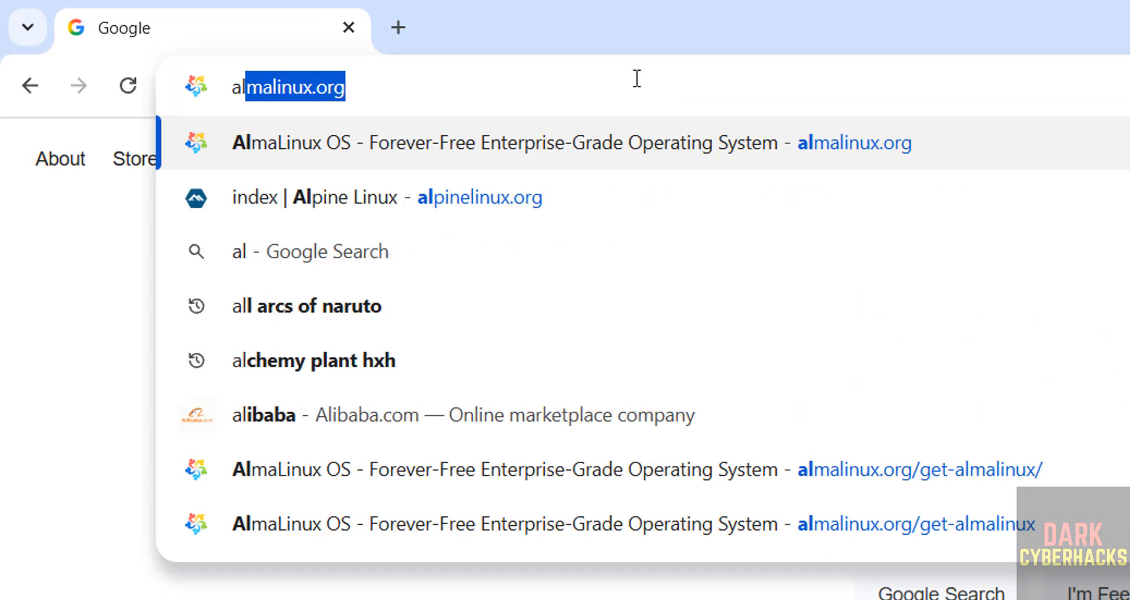
text(malin)
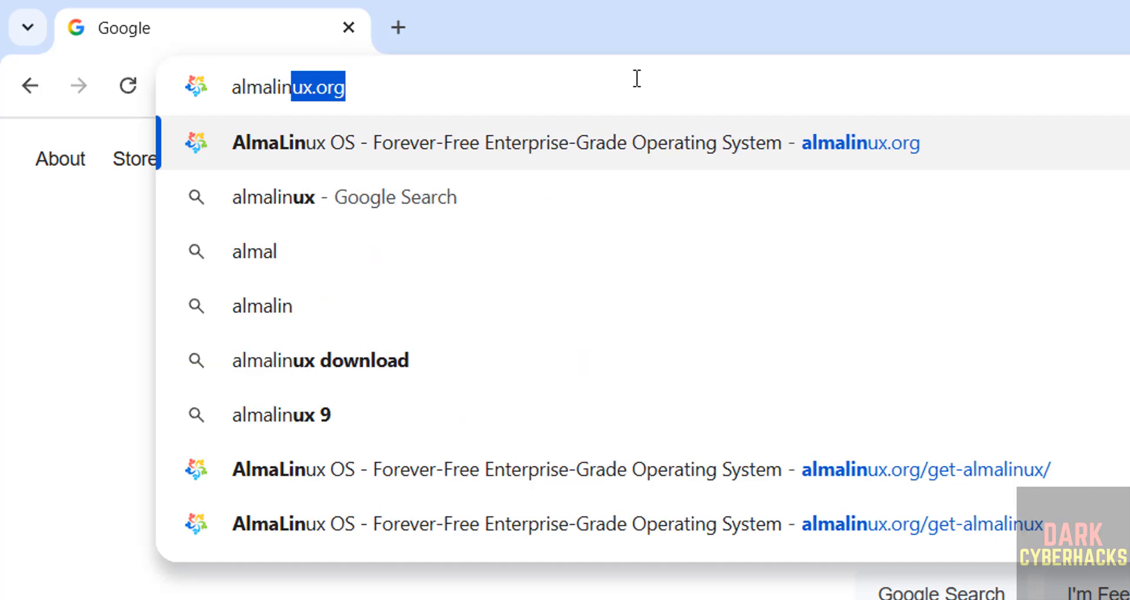
text(ux.org)
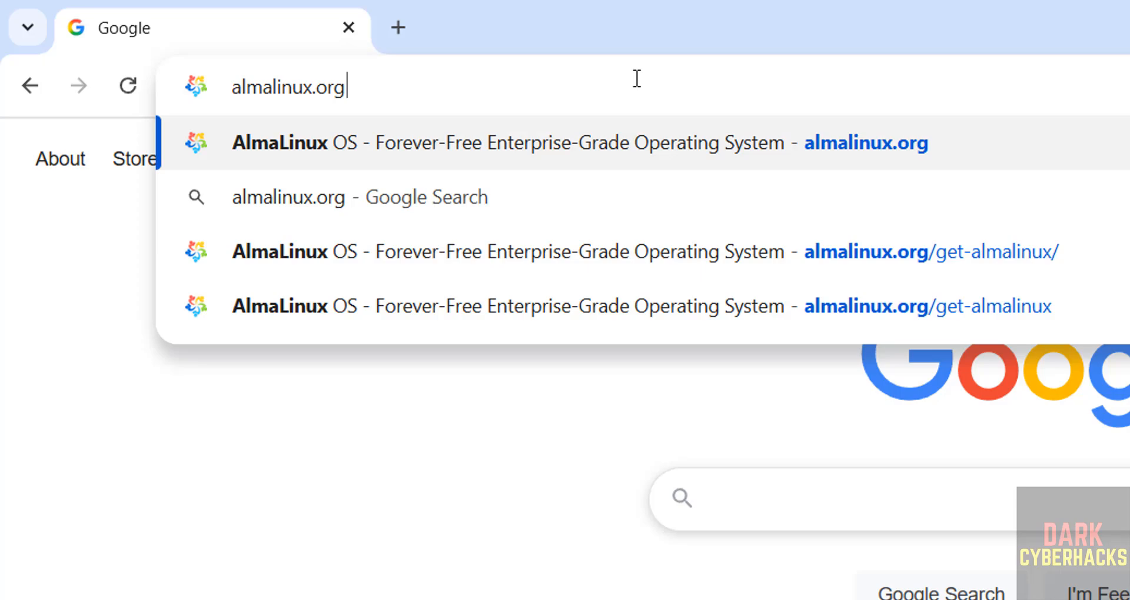
key(Return)
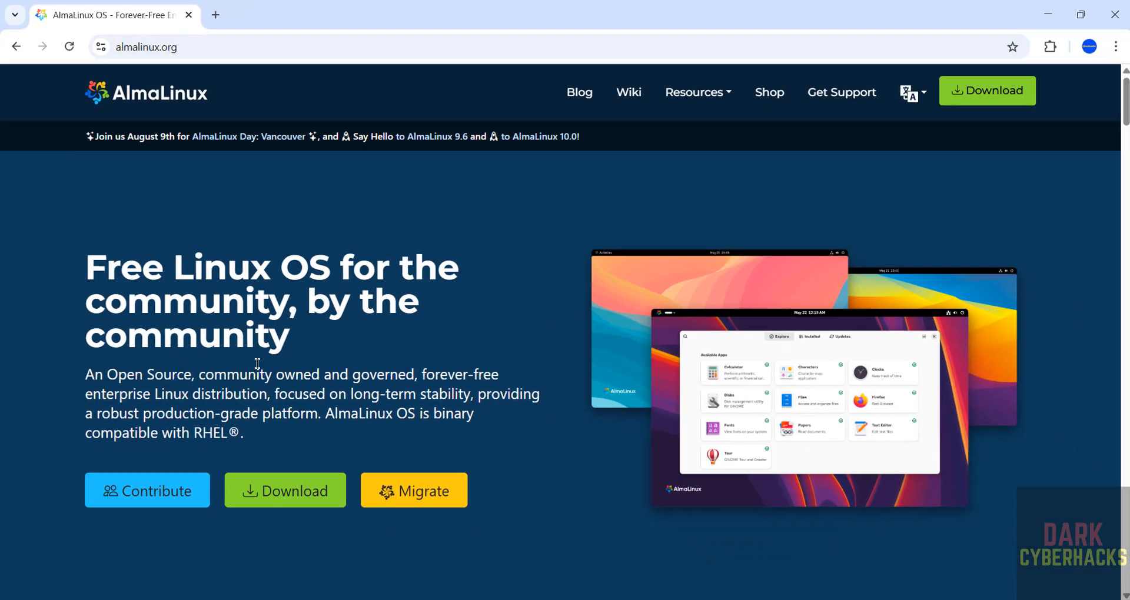
click(273, 498)
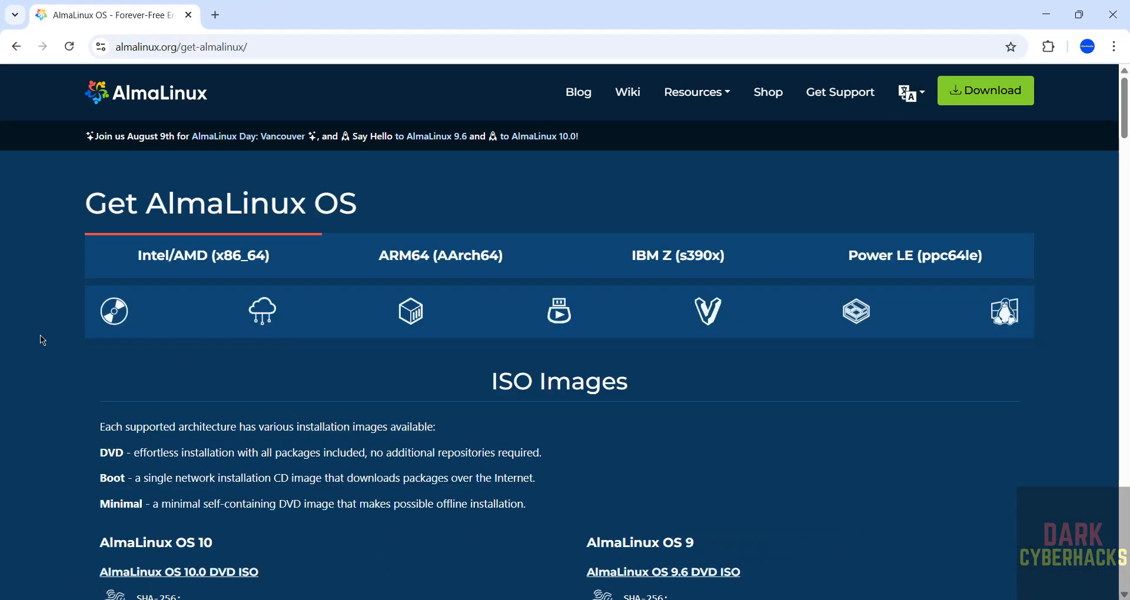
Review the ISO image types and start downloading the AlmaLinux OS 10.0 DVD ISO.
scroll(42, 340, down, 2)
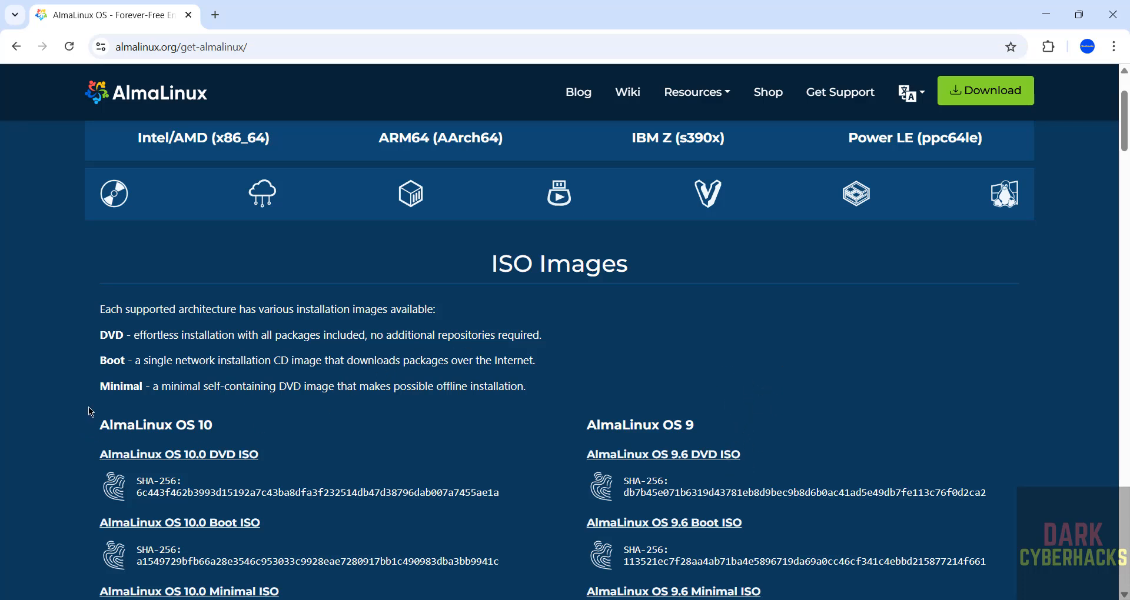
scroll(91, 412, down, 1)
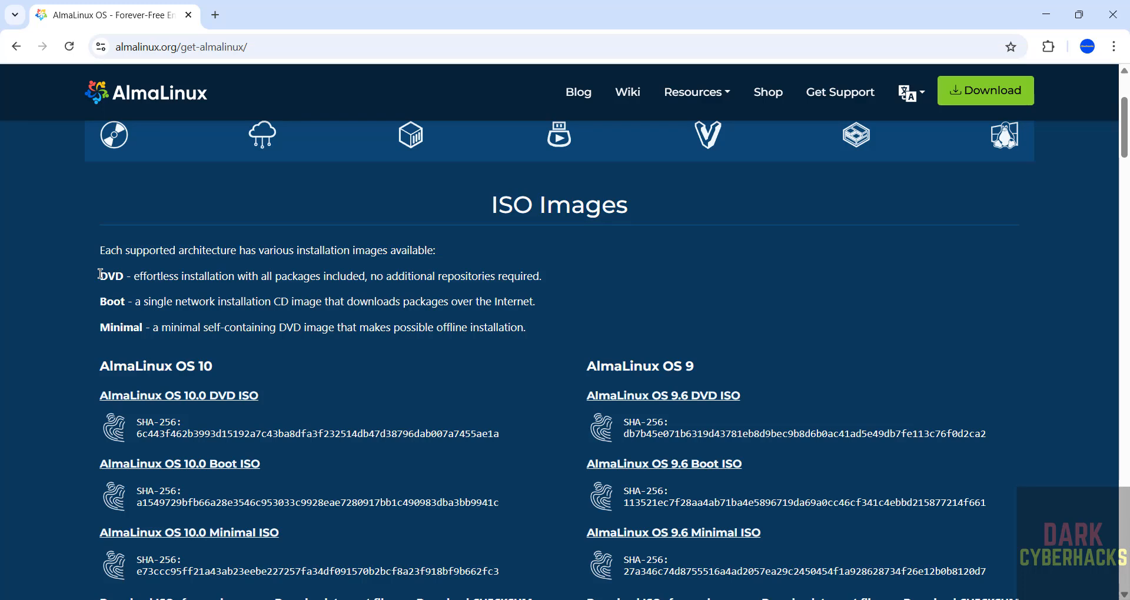
drag(99, 272, 546, 337)
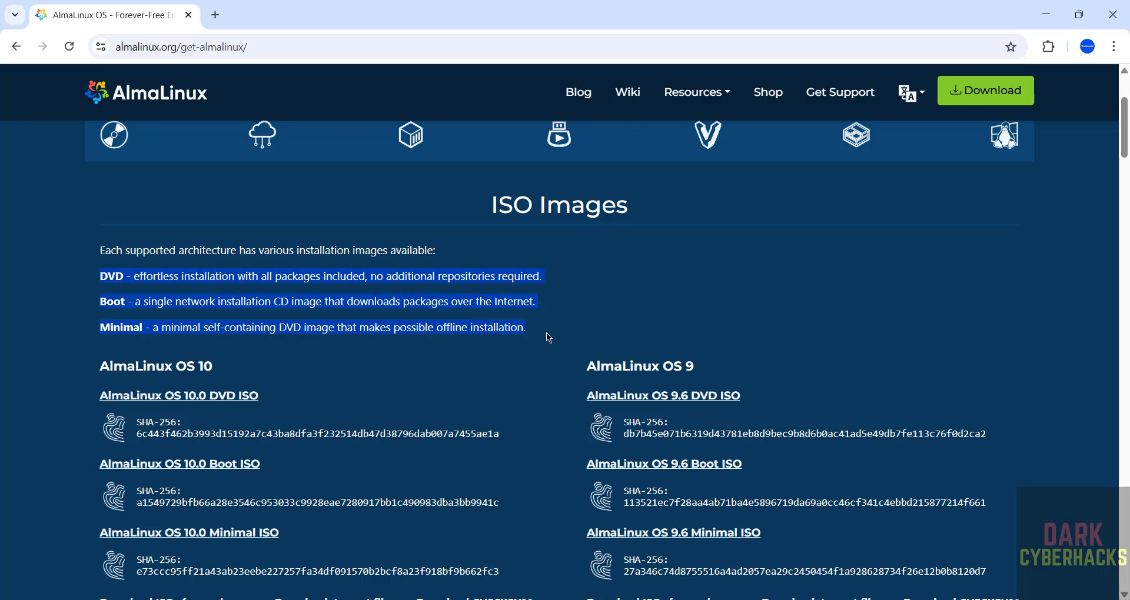
click(309, 386)
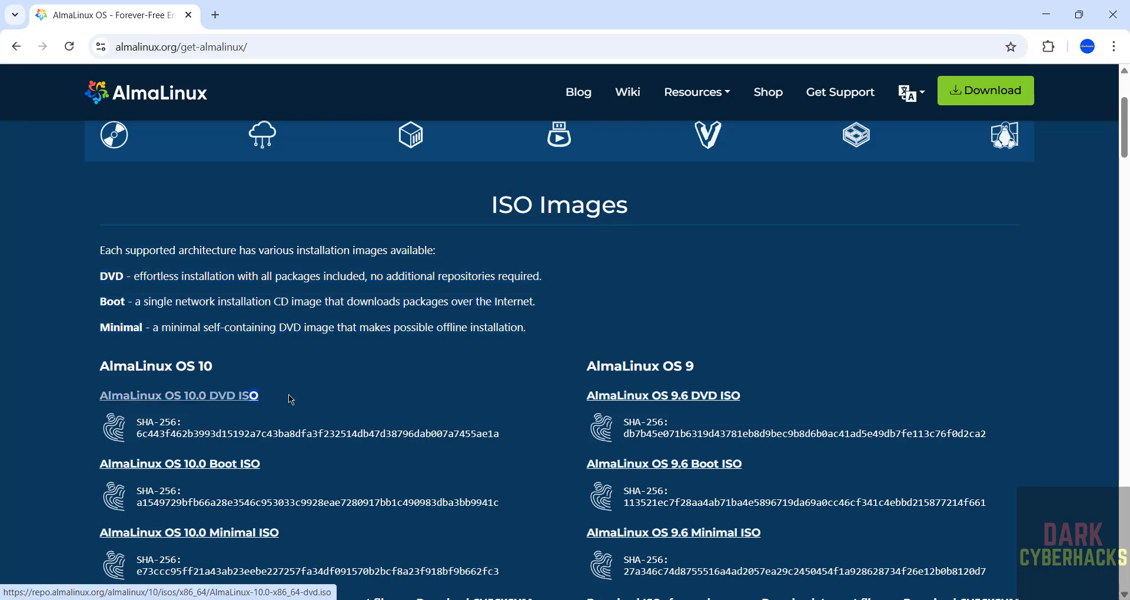
click(230, 403)
Cancel the running AlmaLinux-10.0-x86_64-dvd (1).iso download and remove its entry from the download history.
key(ctrl+j)
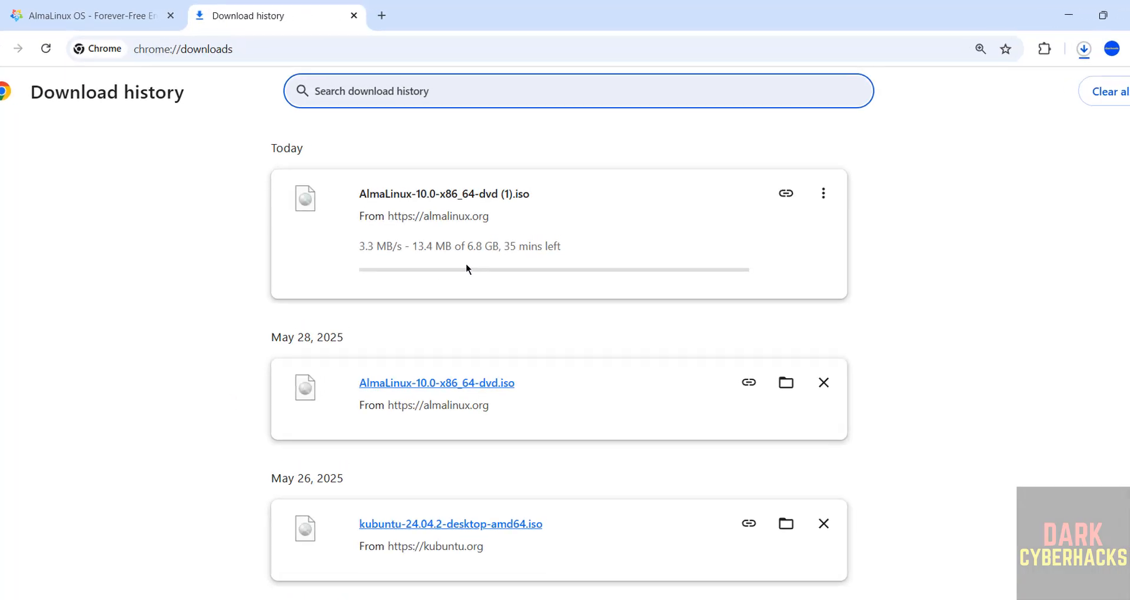
click(823, 194)
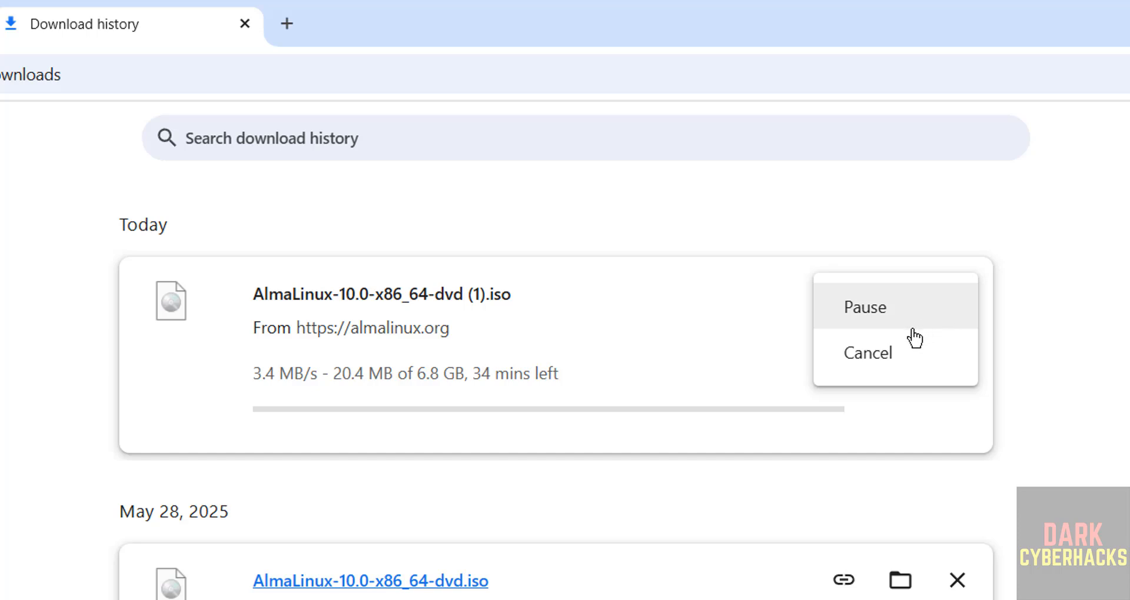
click(912, 336)
click(956, 295)
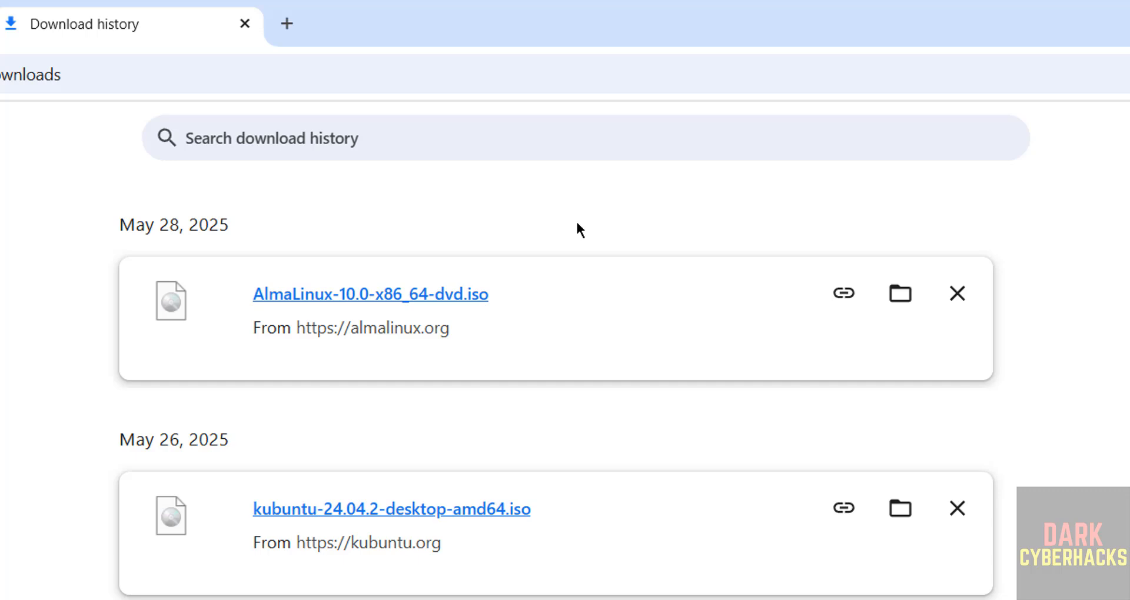
Switch to Oracle VirtualBox by searching the computer for "virtual" and launching it.
key(super)
text(virt)
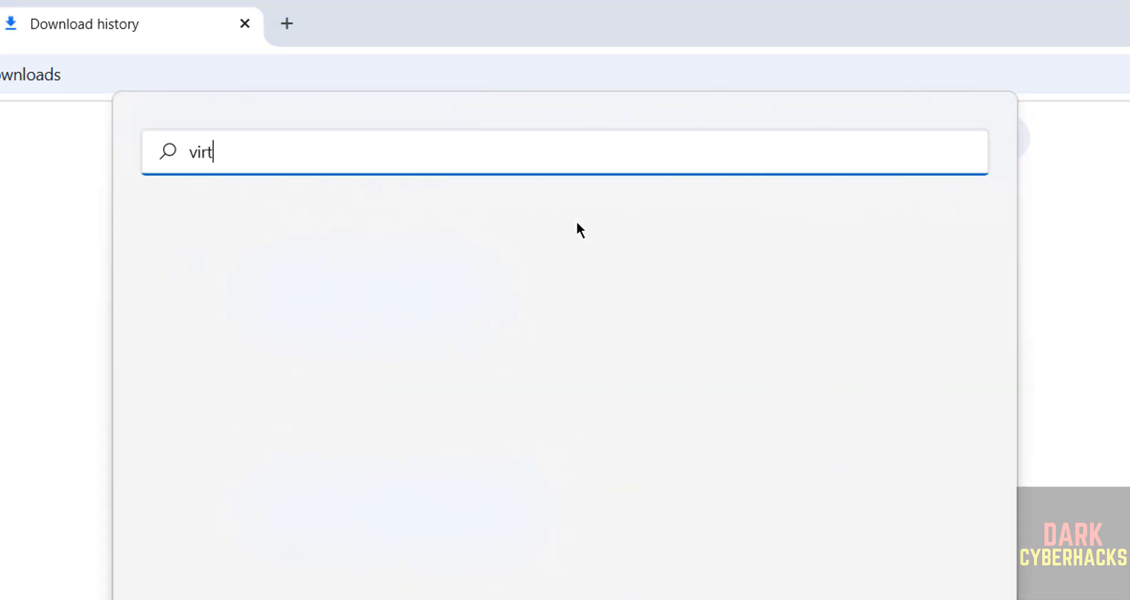
text(ual)
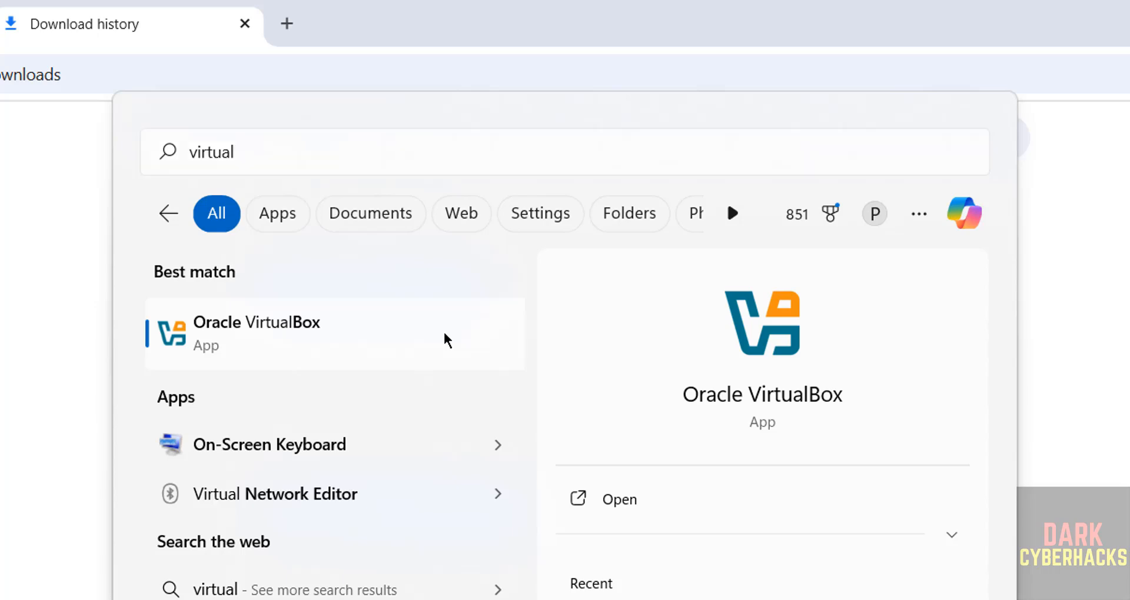
click(446, 339)
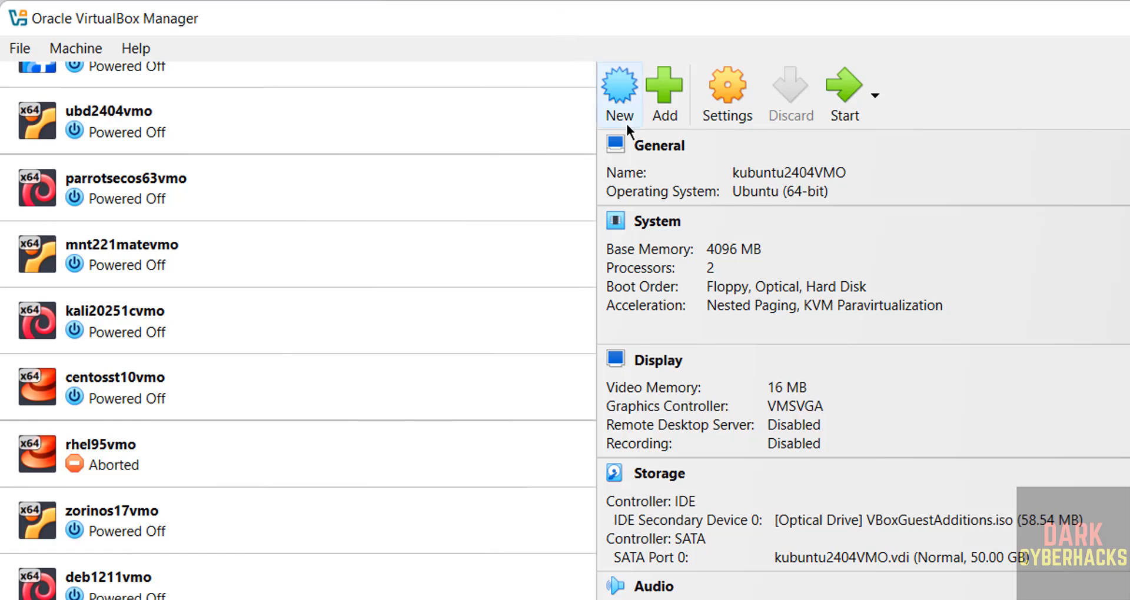
Start creating a new virtual machine and name it almaserver10VMO.
click(76, 49)
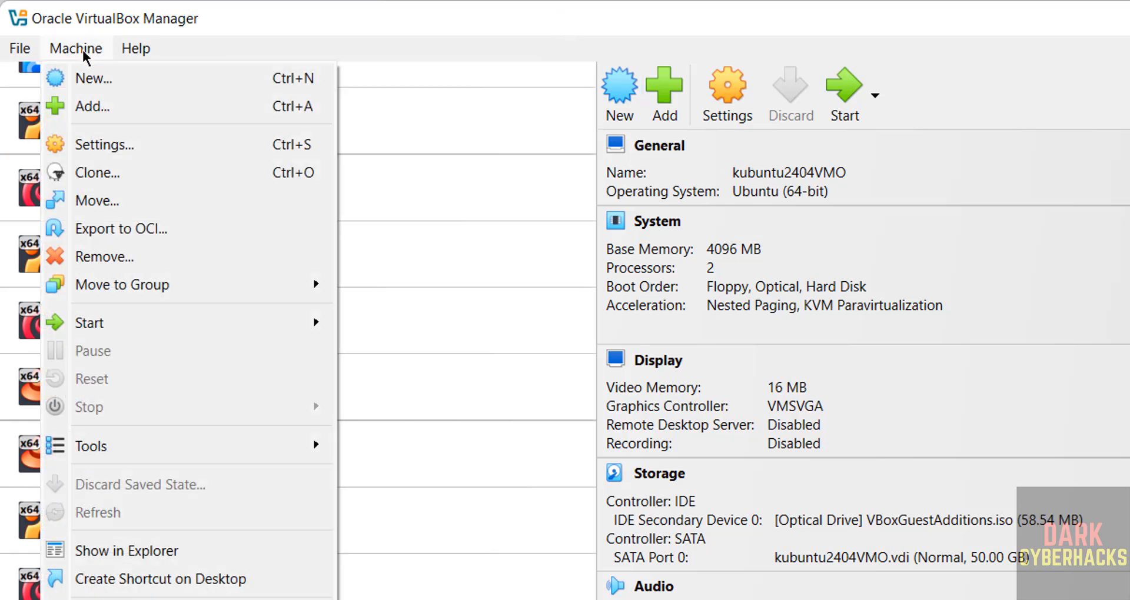
click(84, 83)
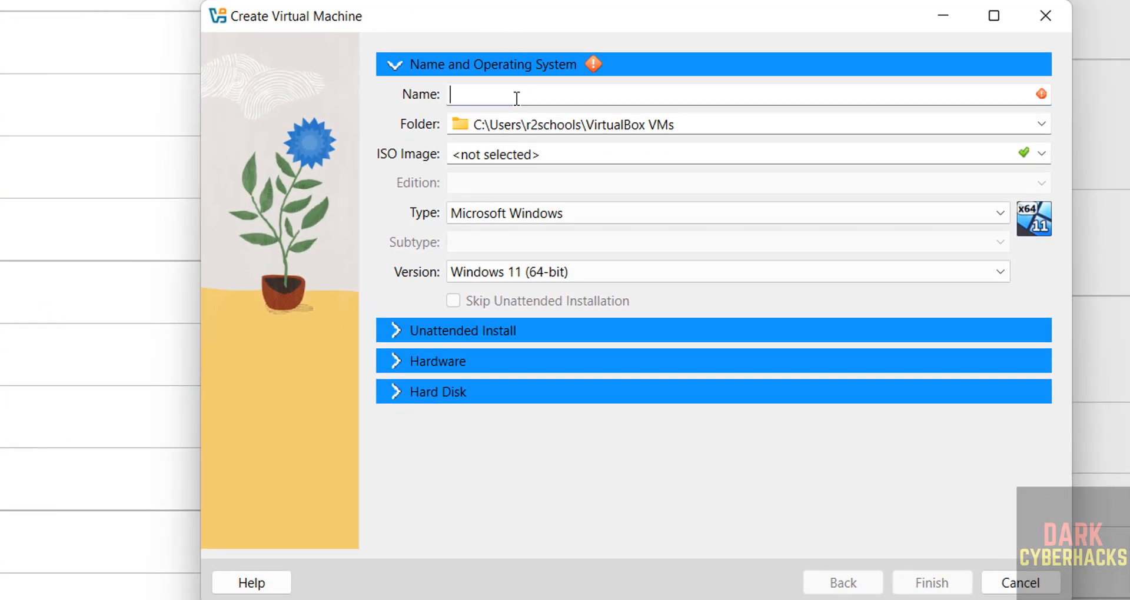
text(alma)
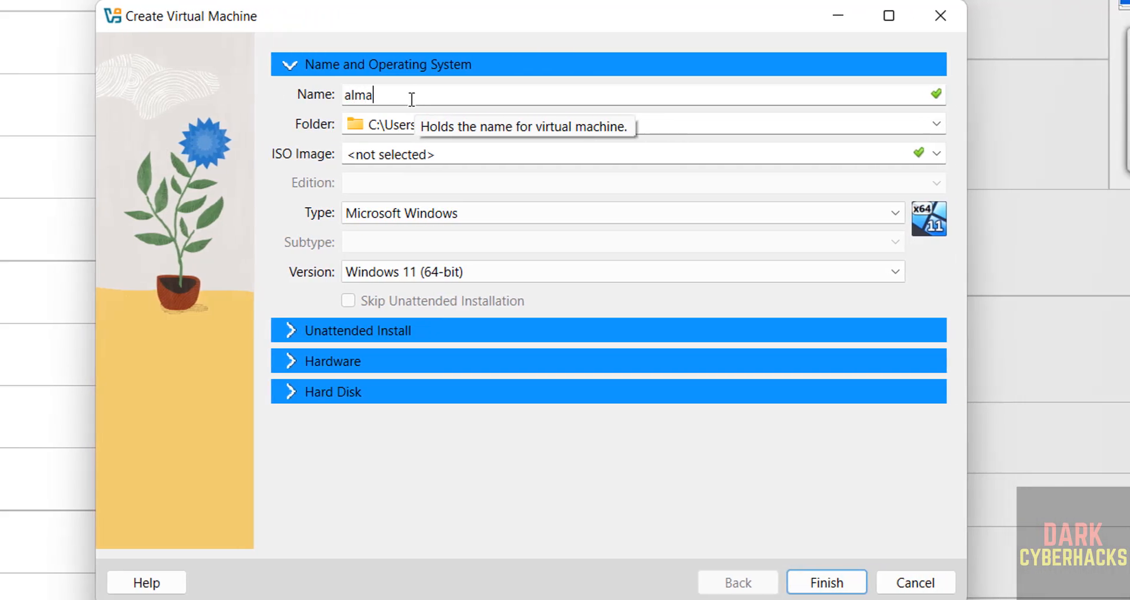
text(server)
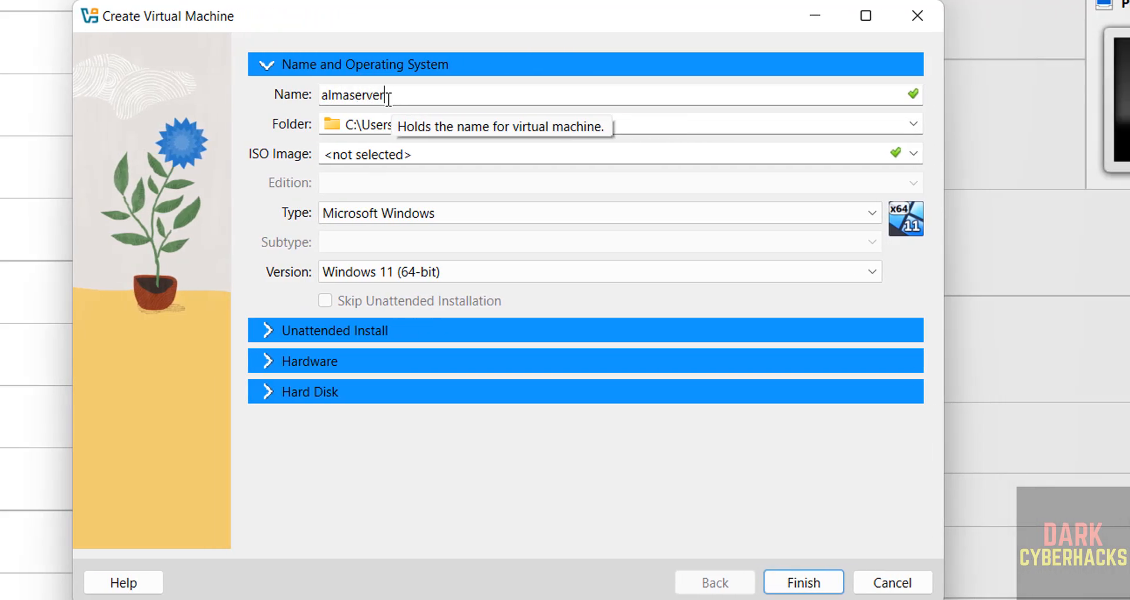
text(10VMO)
Create a folder named almaserver10VMO inside the VMS folder on drive E and choose it as the machine folder.
key(ctrl+a)
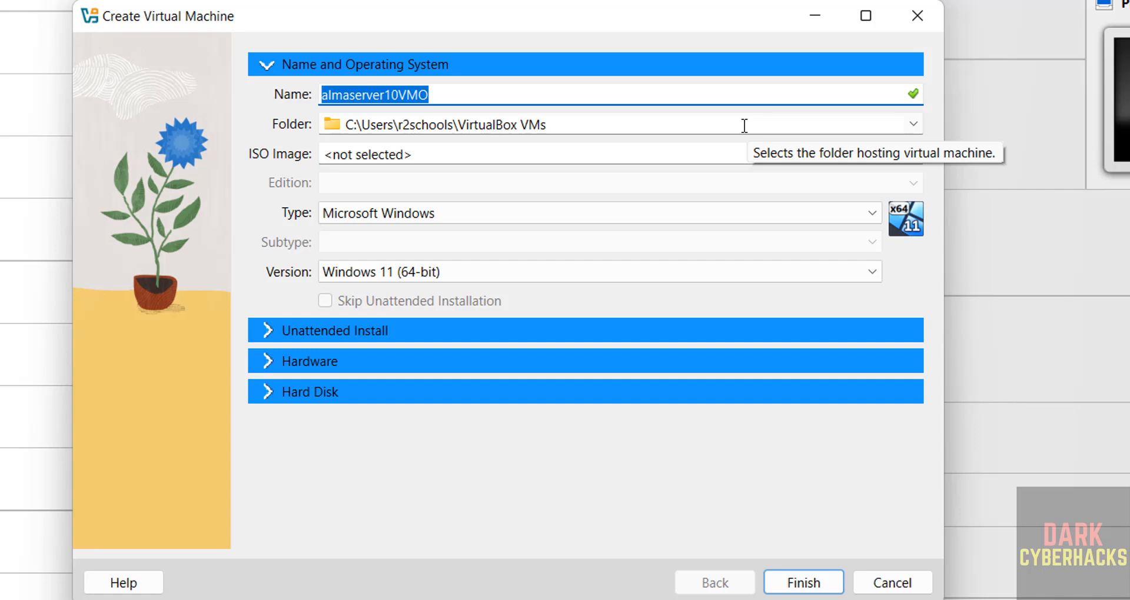
click(913, 125)
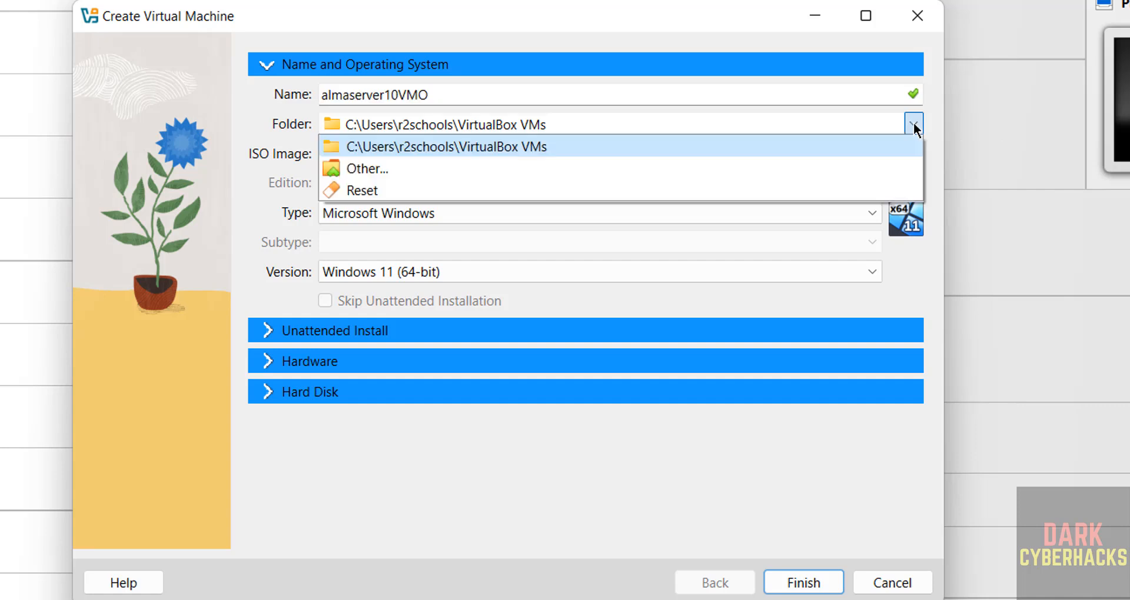
click(566, 173)
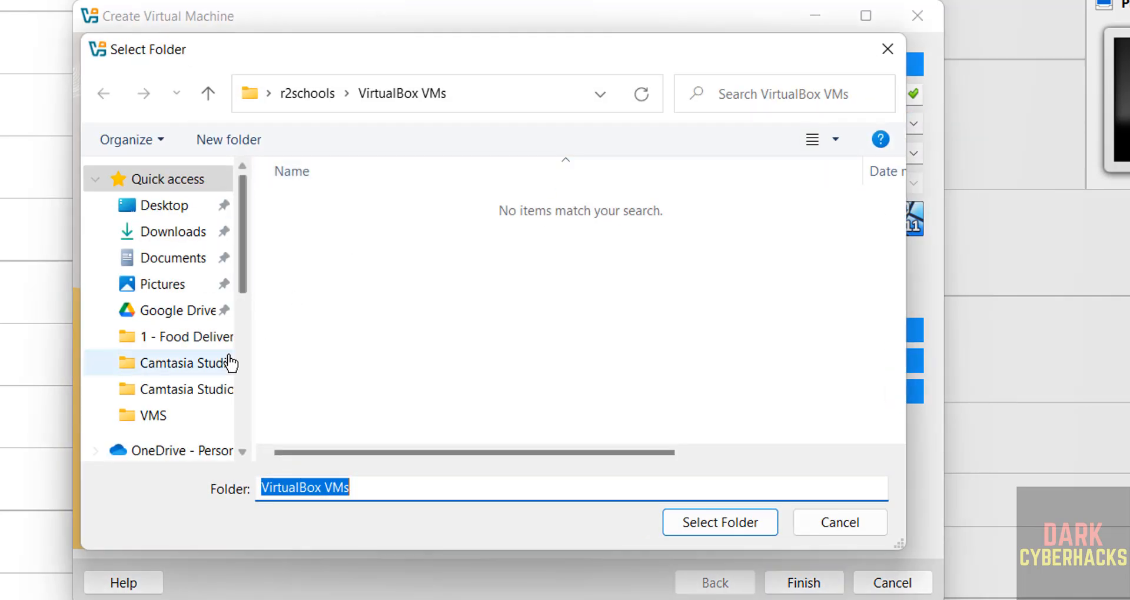
click(154, 416)
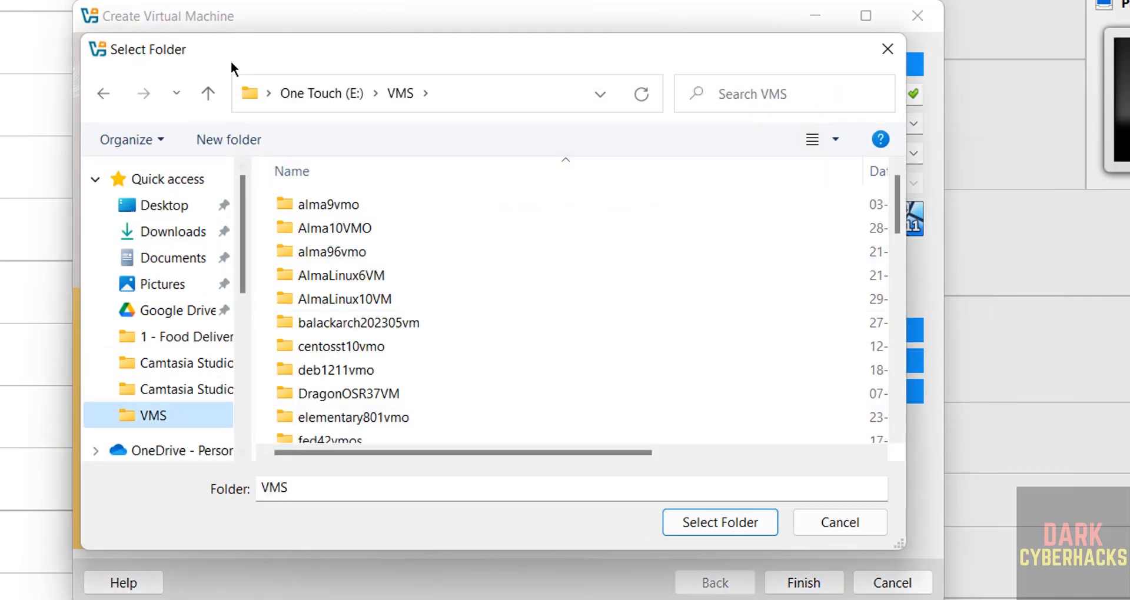
click(206, 140)
text(almaserver10VMO)
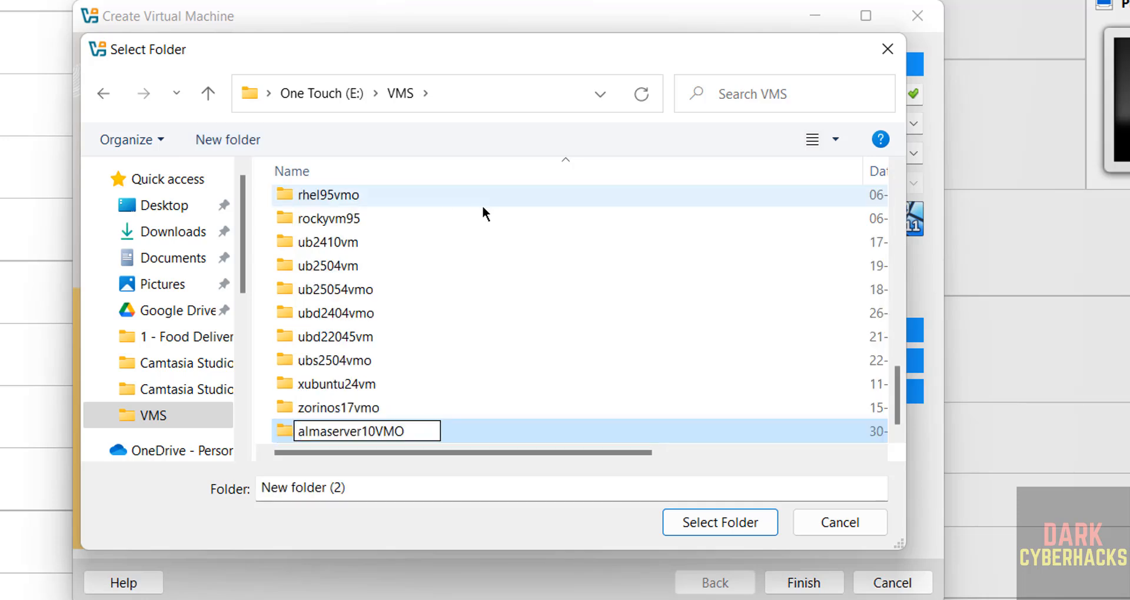
key(Return)
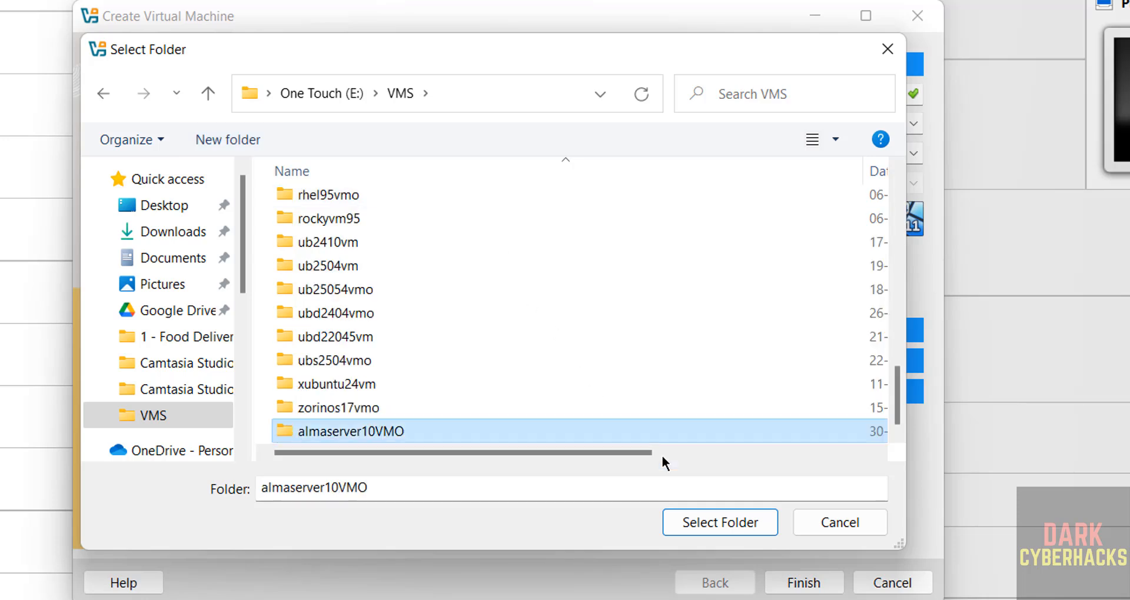
click(709, 522)
Choose AlmaLinux-10.0-x86_64-dvd.iso from the Downloads folder as the machine's ISO image.
click(913, 154)
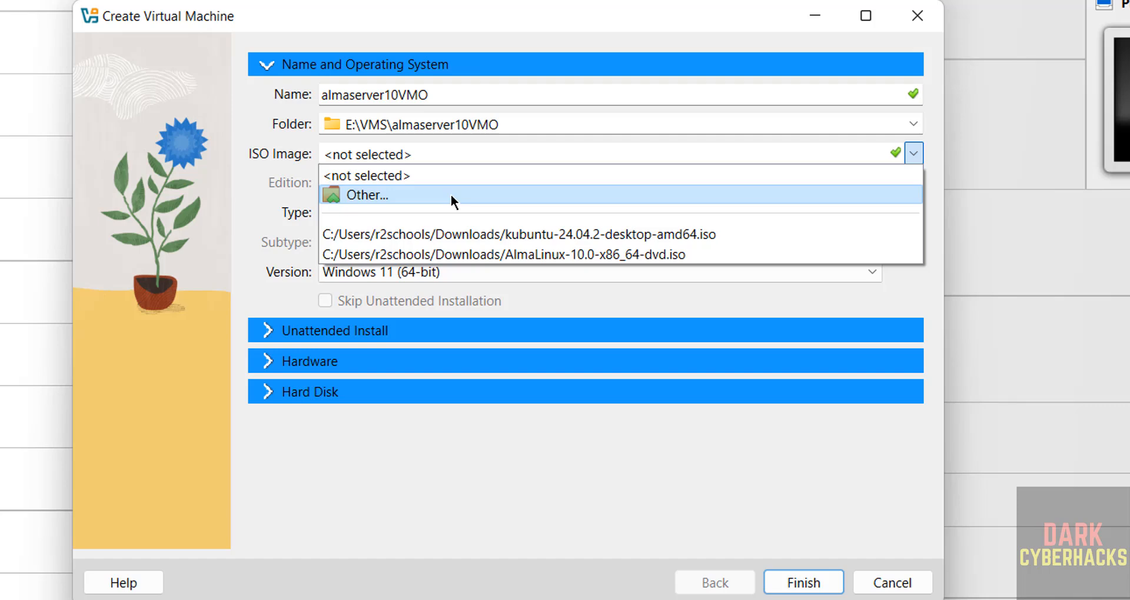
click(451, 197)
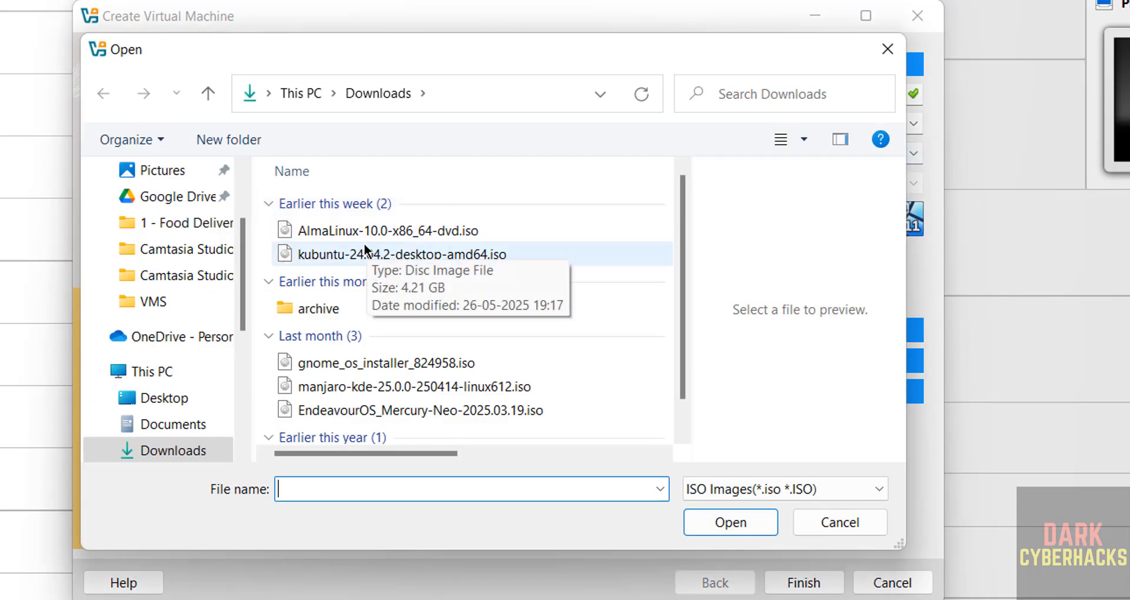
click(393, 237)
click(708, 521)
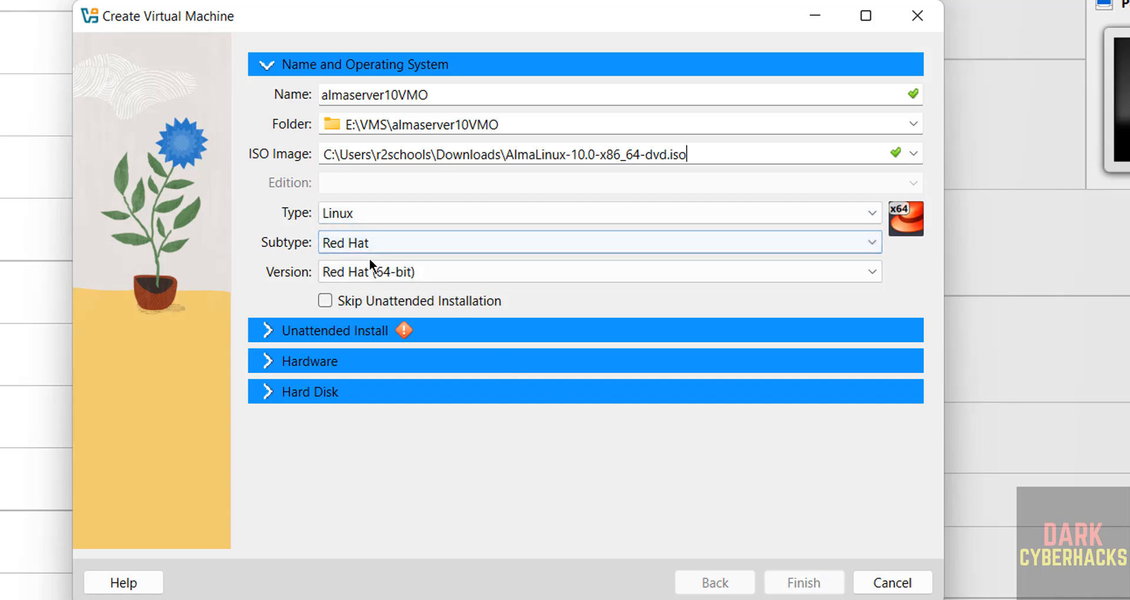
Check the available Linux subtypes, keep Red Hat, and enable skipping the unattended installation.
click(396, 242)
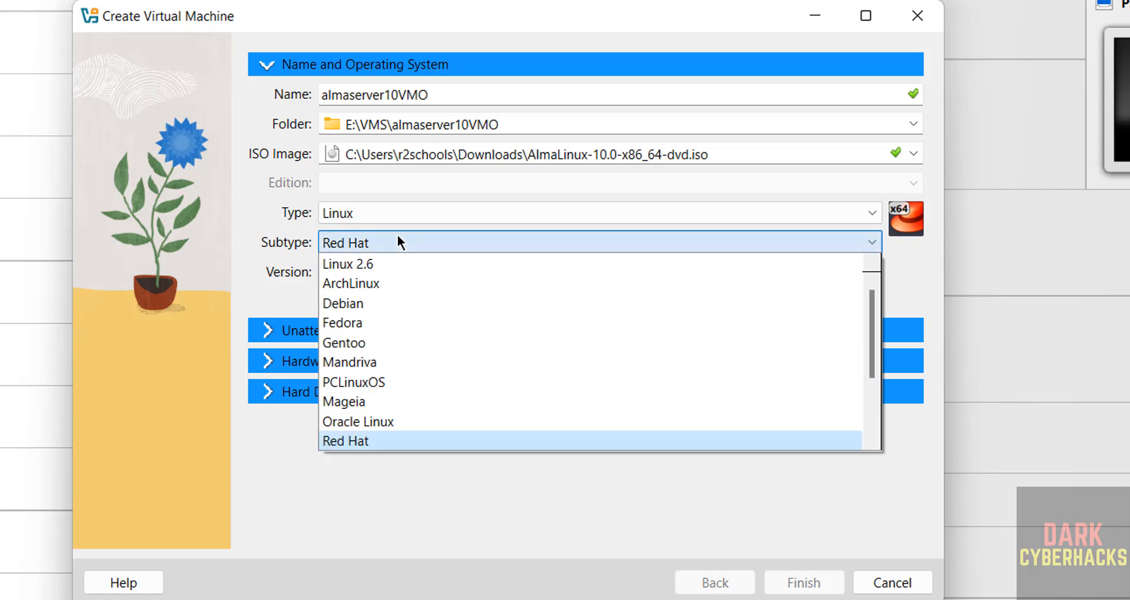
click(258, 468)
click(379, 300)
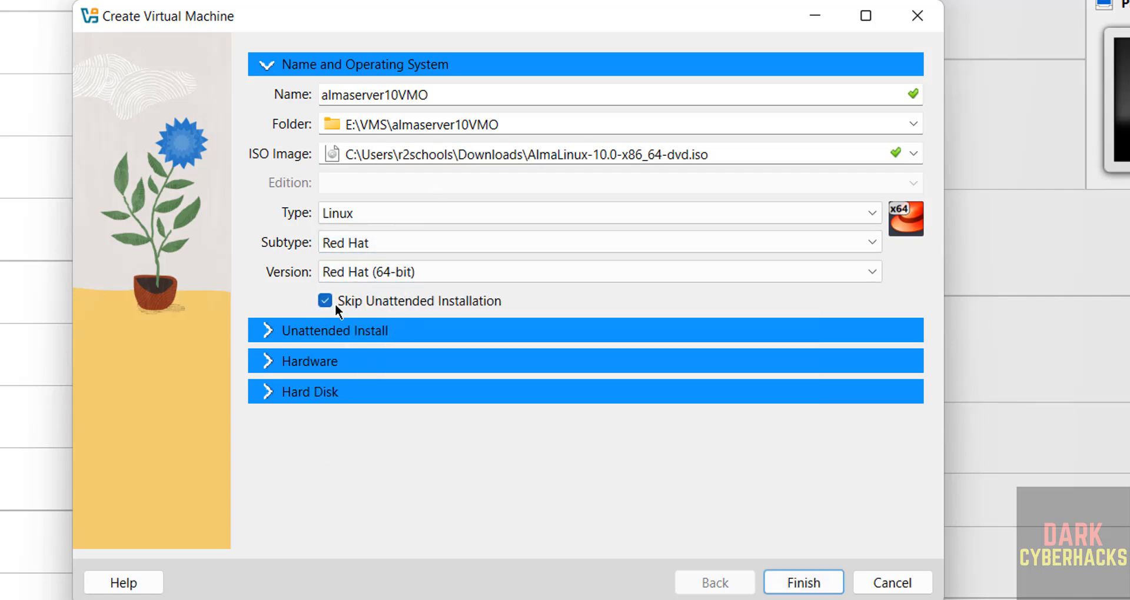
Set the virtual machine's base memory to 4096 MB and its processors to 2.
click(357, 362)
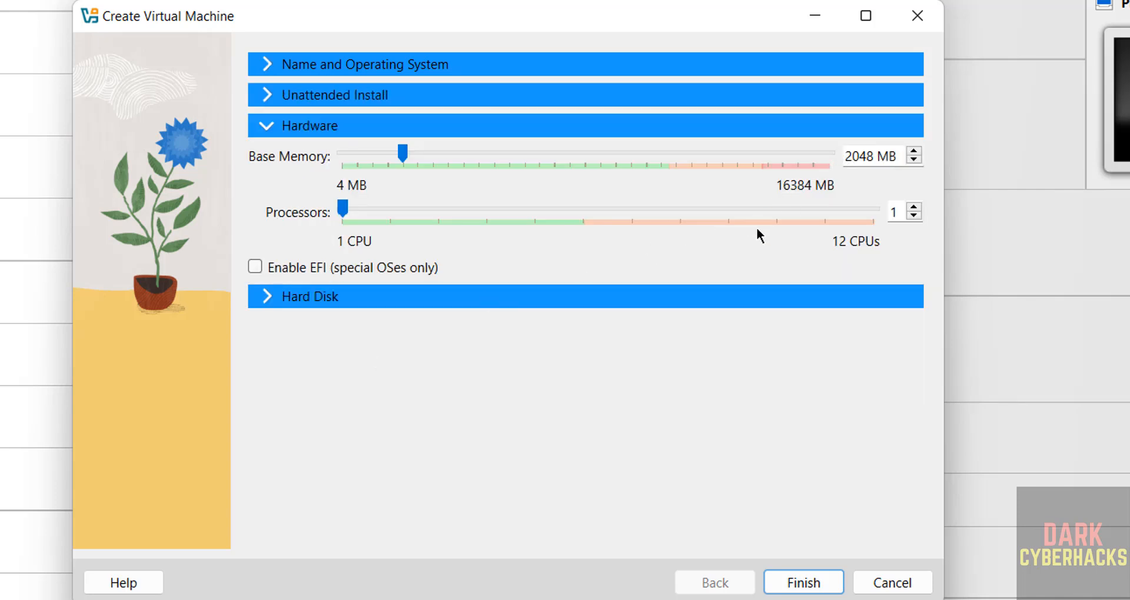
double_click(844, 158)
text(4096)
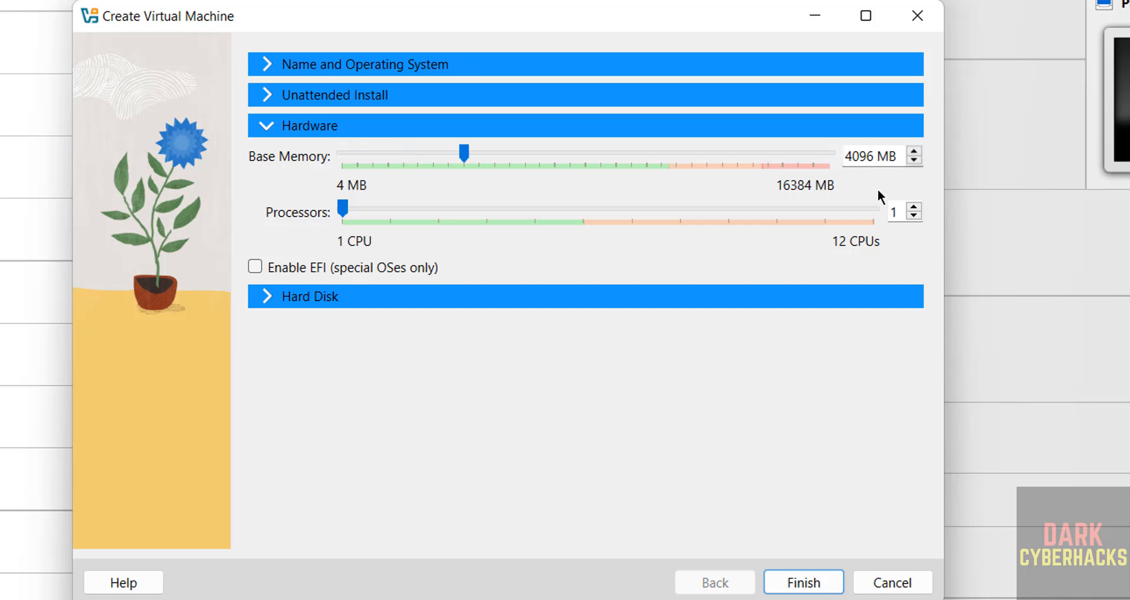
double_click(893, 216)
text(2)
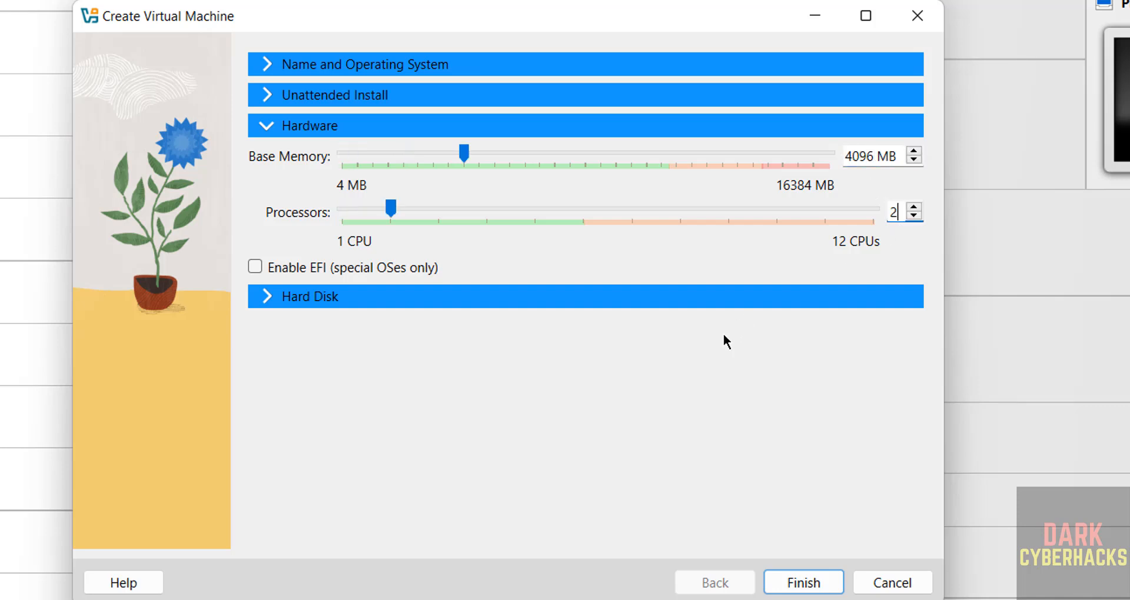
Set the size of the new virtual hard disk to 50 GB.
click(547, 297)
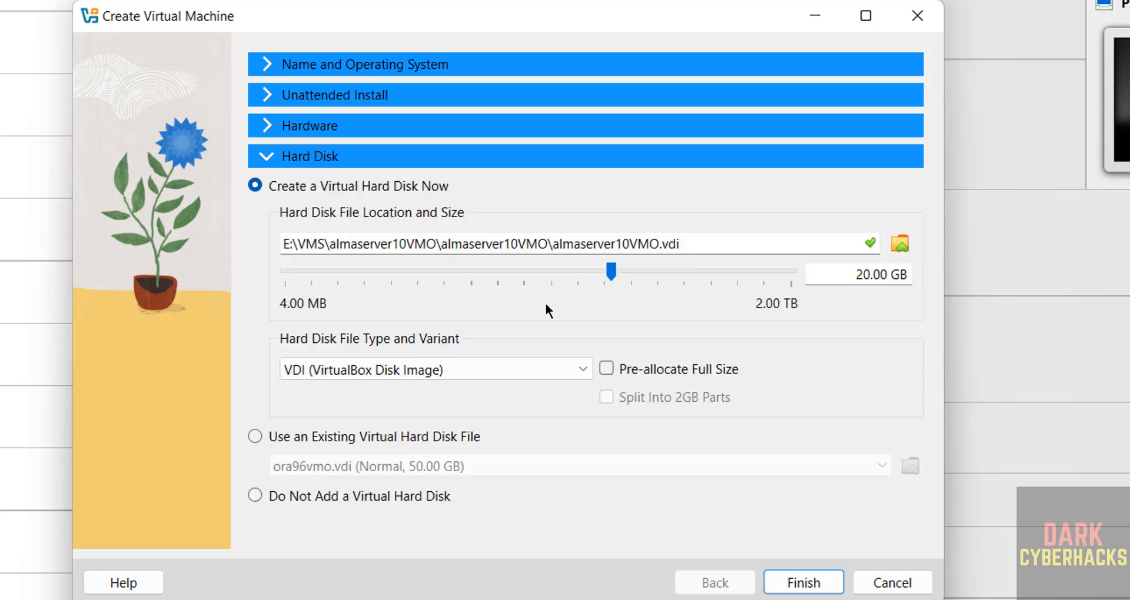
double_click(861, 279)
text(50)
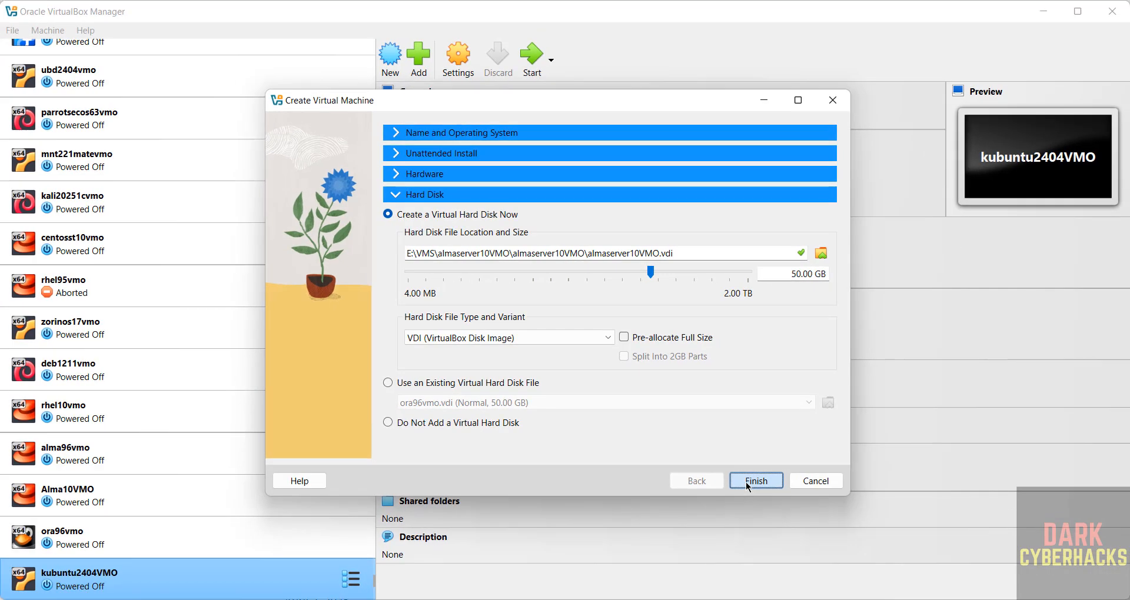
Finish creating the almaserver10VMO virtual machine and open its settings.
click(757, 481)
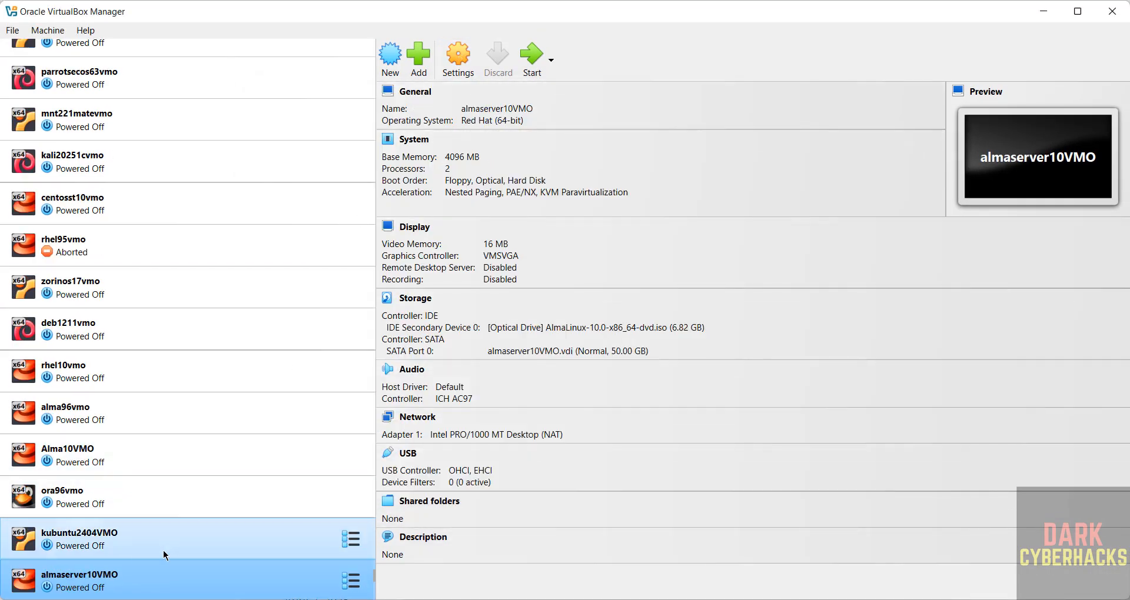
right_click(154, 573)
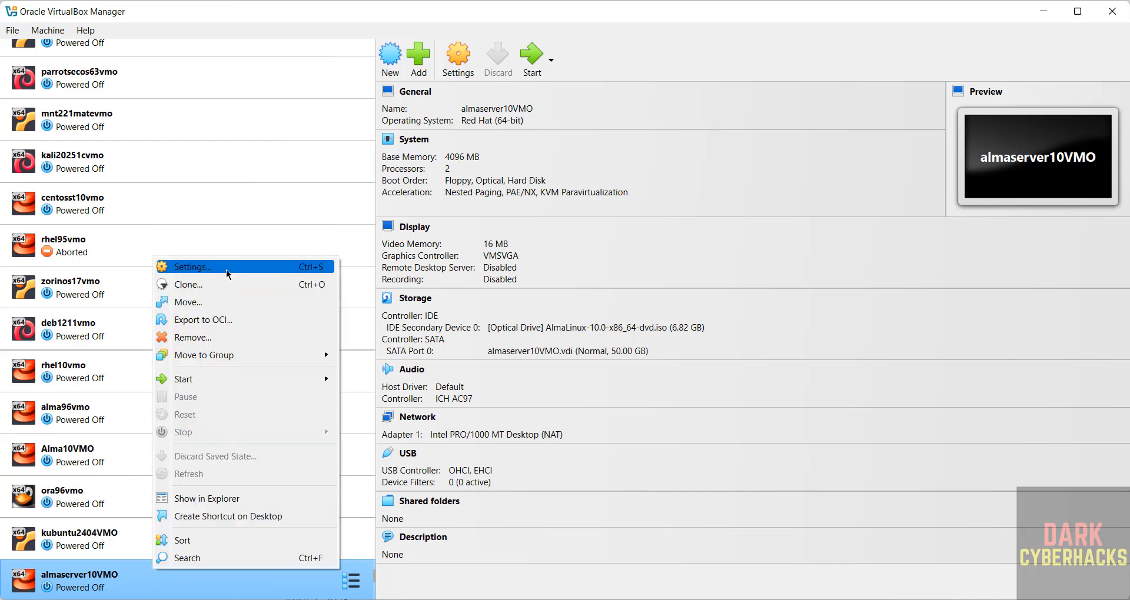
click(46, 20)
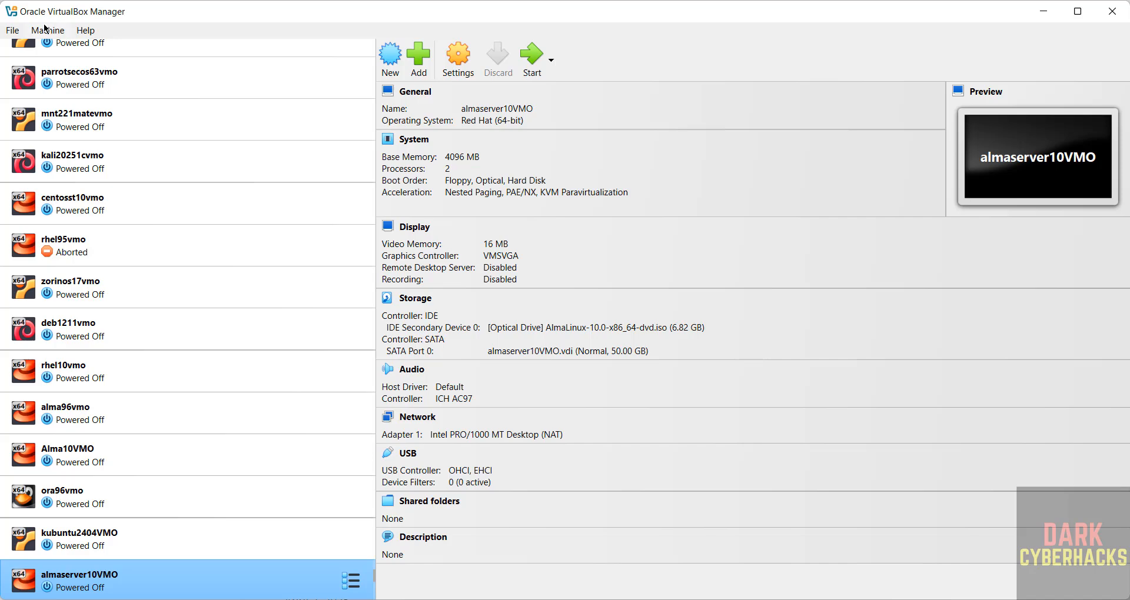
click(46, 29)
click(415, 23)
click(459, 59)
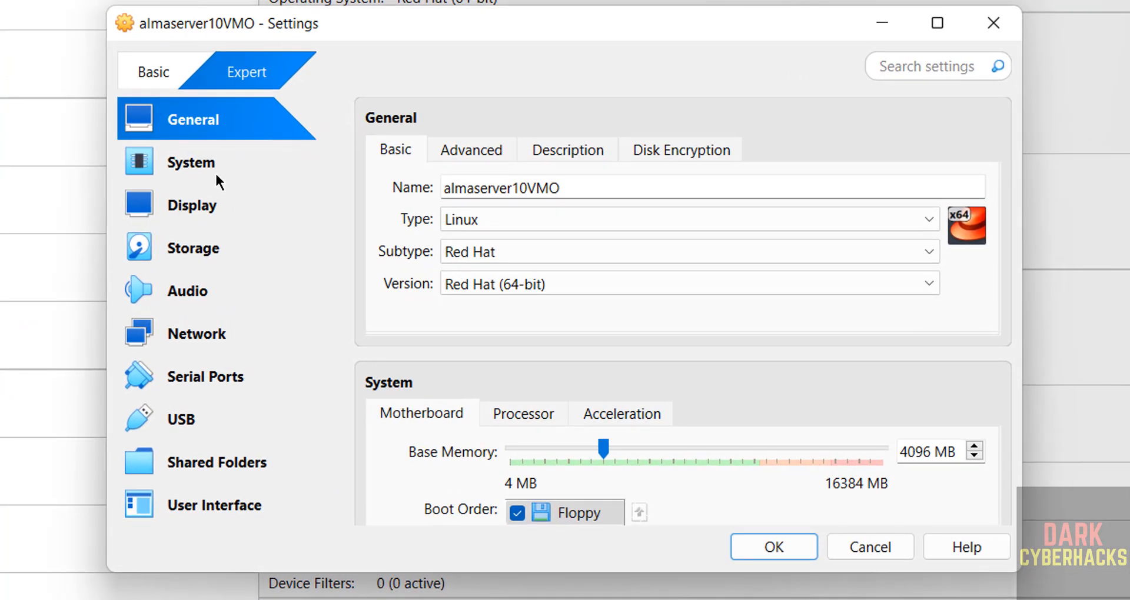
Change the virtual machine's pointing device to USB Tablet in the system settings and save the change.
click(233, 178)
click(621, 412)
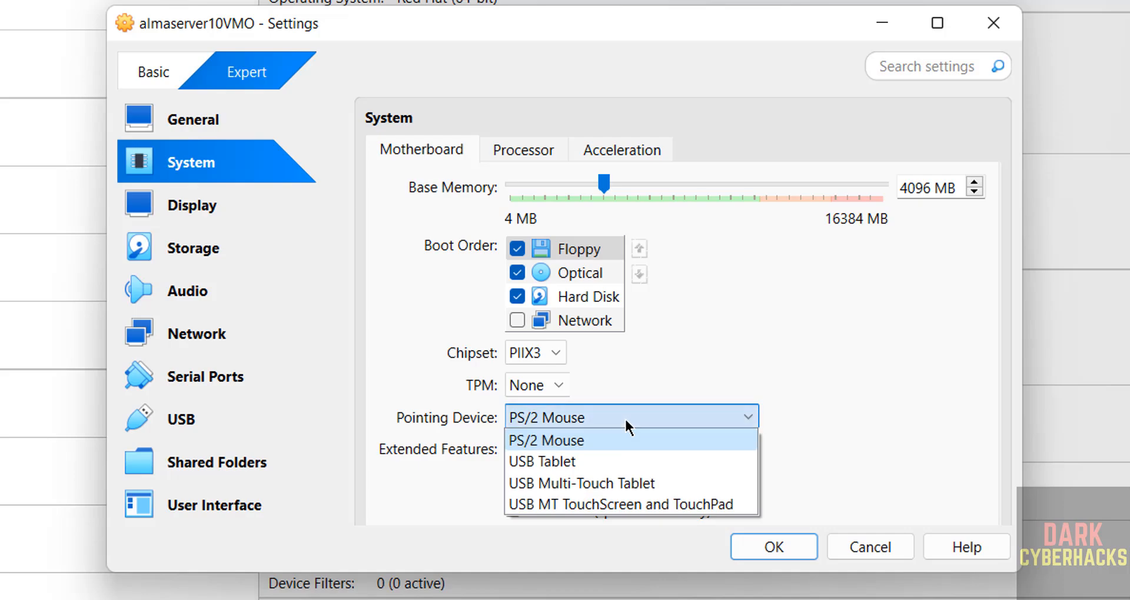
click(565, 458)
click(765, 549)
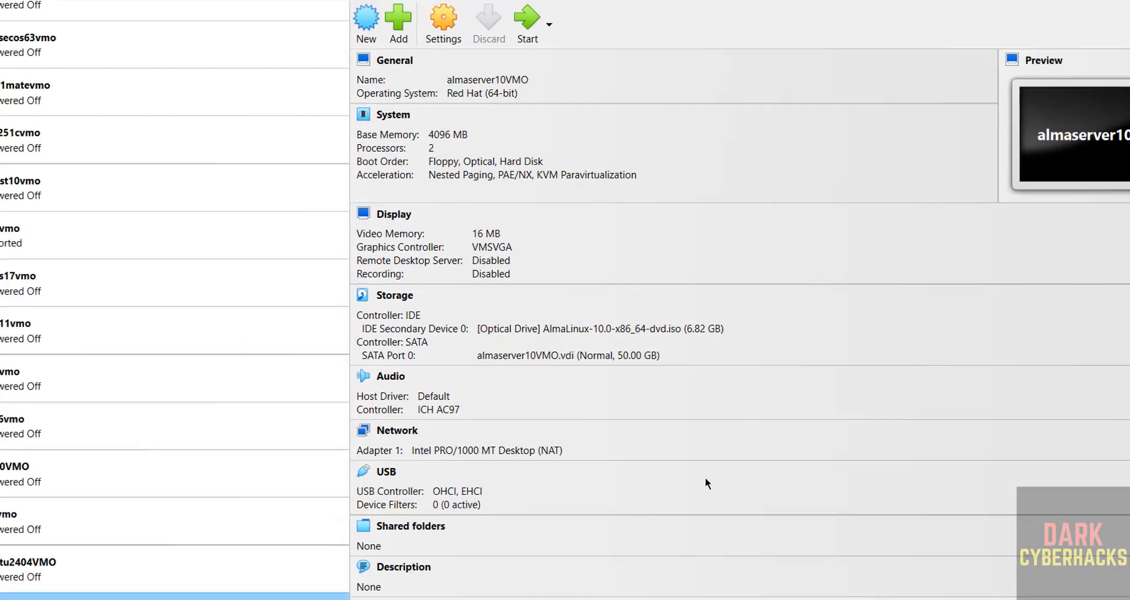
Start the almaserver10VMO virtual machine and boot the "Install AlmaLinux 10.0" entry.
click(537, 60)
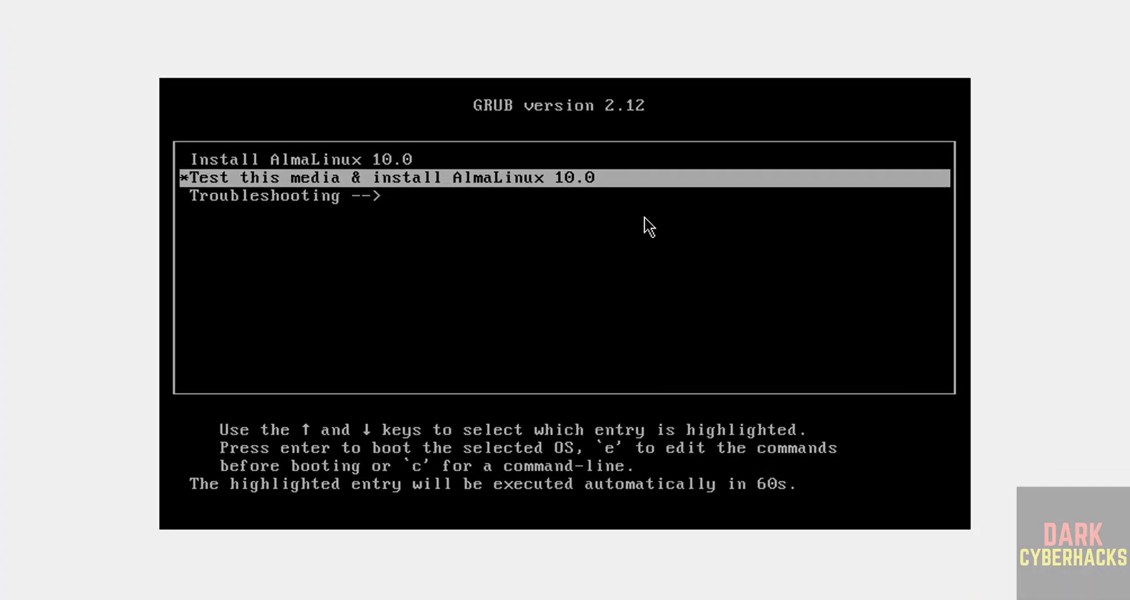
key(Down)
key(Up)
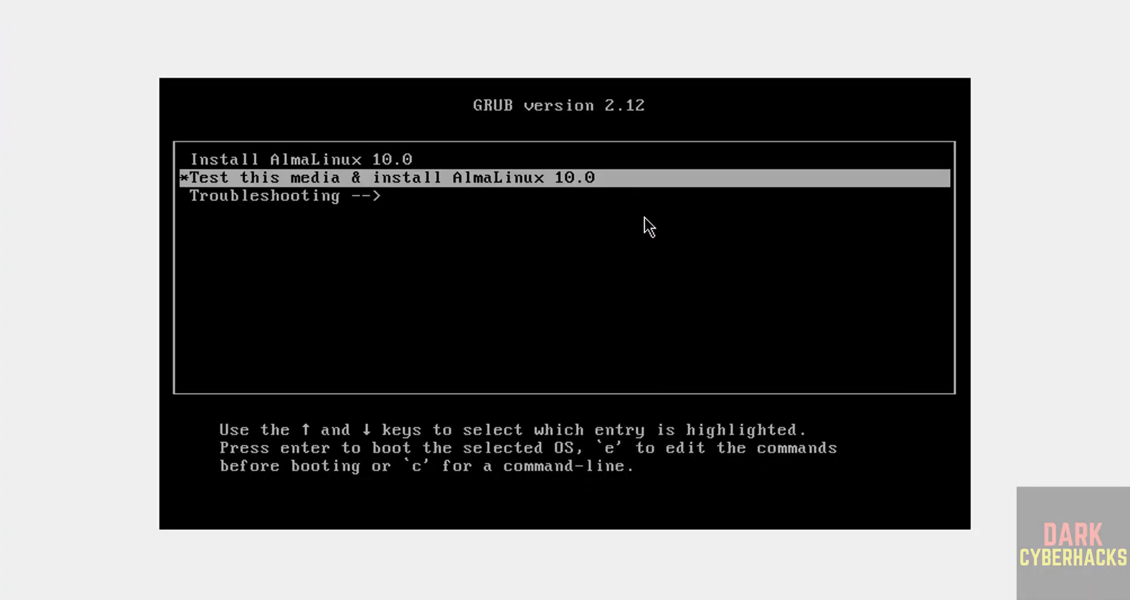
key(Up)
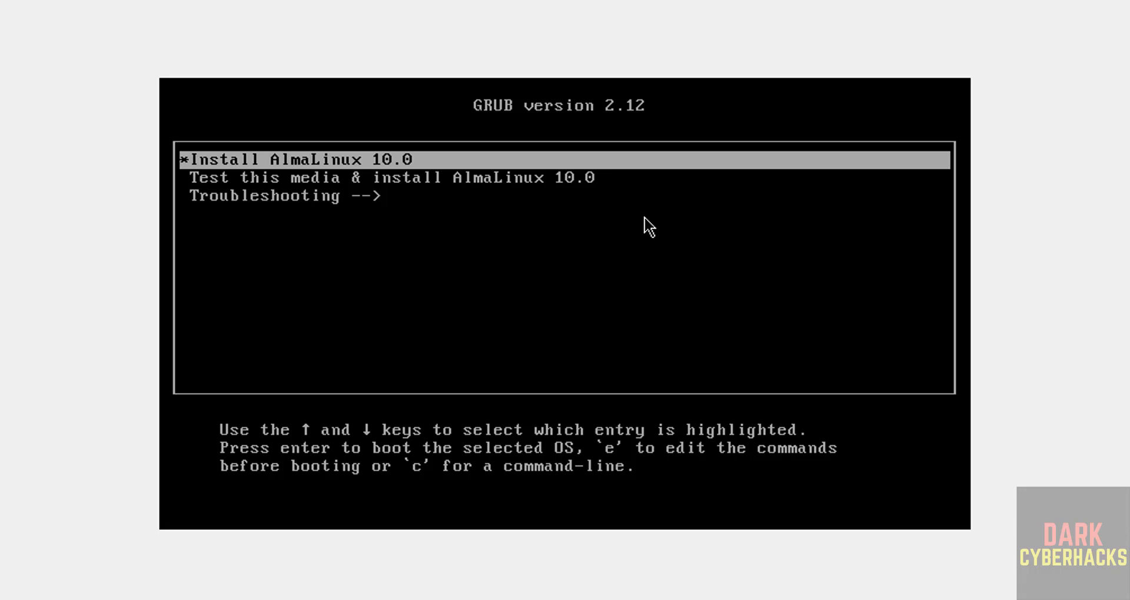
key(Return)
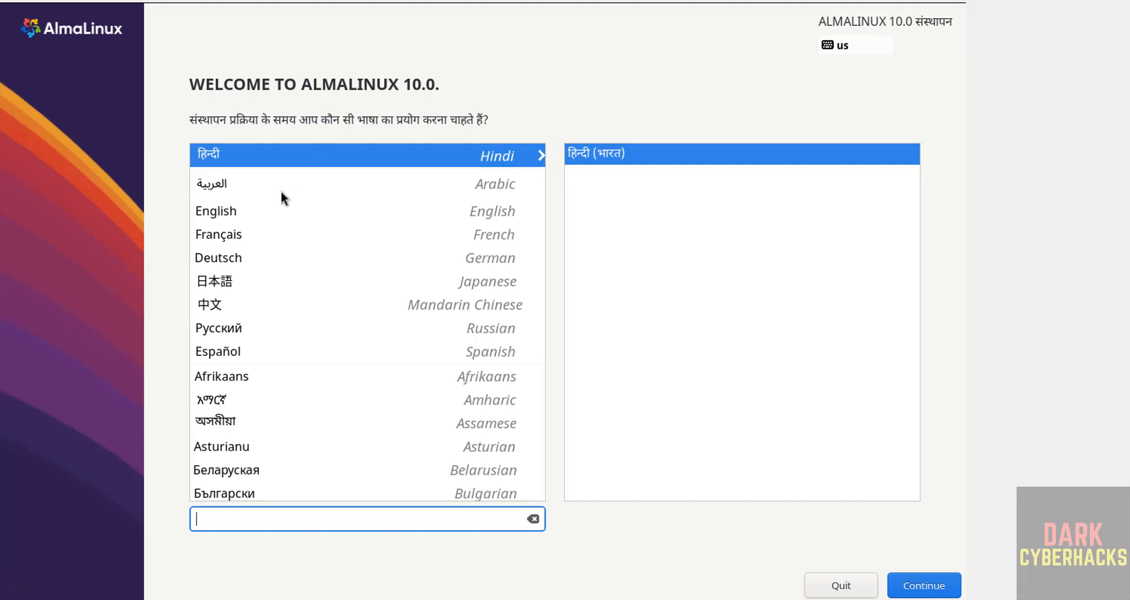
Choose English (United States) as the installation language and accept the ATA VBOX HARDDISK with automatic storage configuration as the installation destination.
click(255, 215)
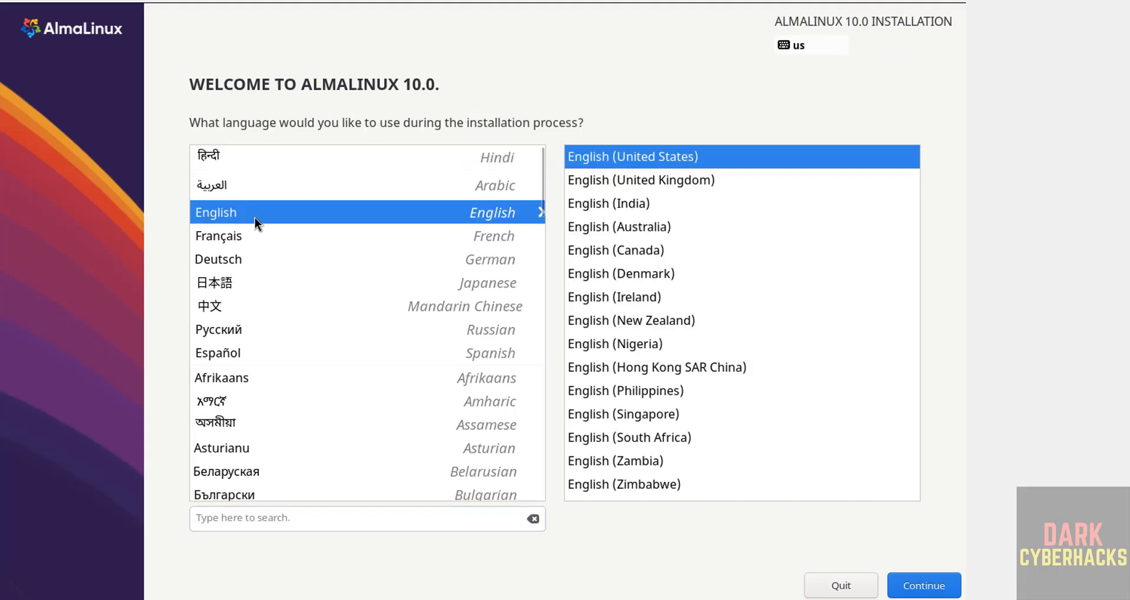
click(920, 583)
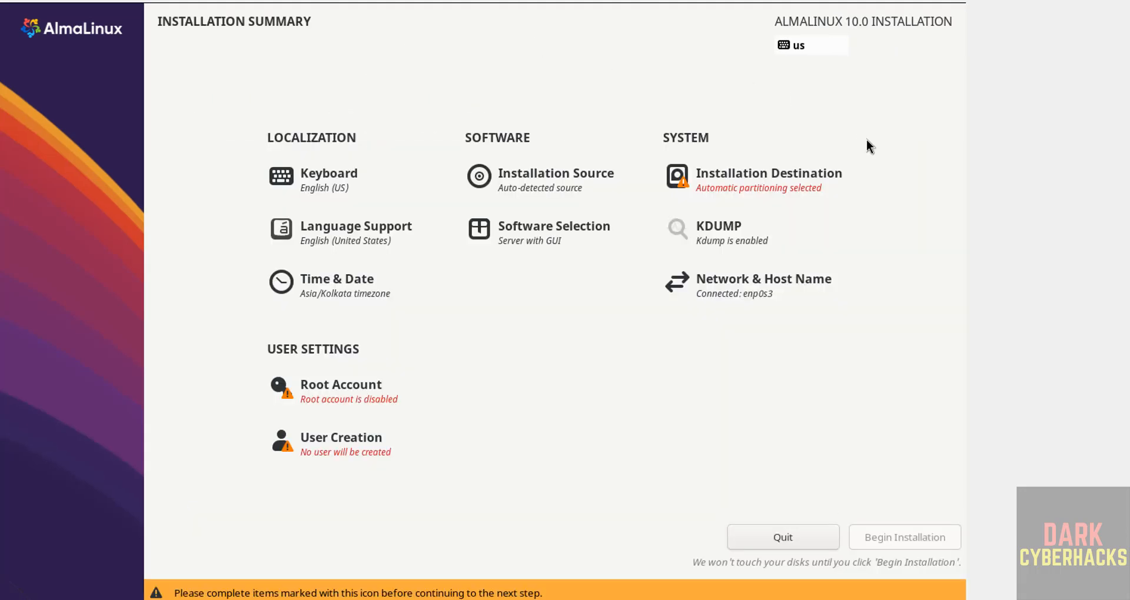
click(774, 180)
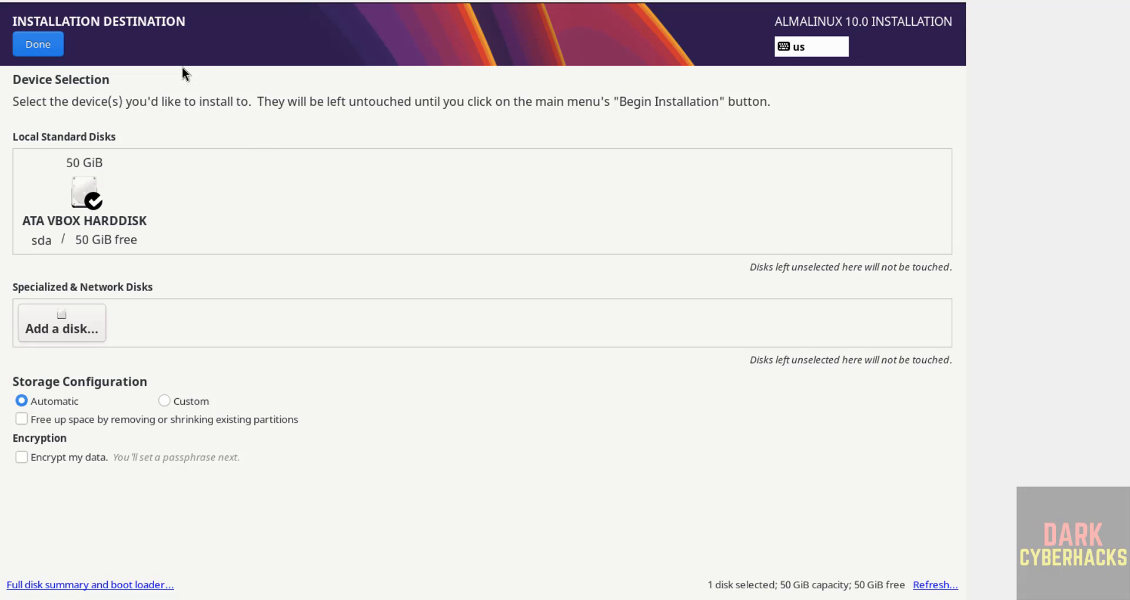
click(43, 52)
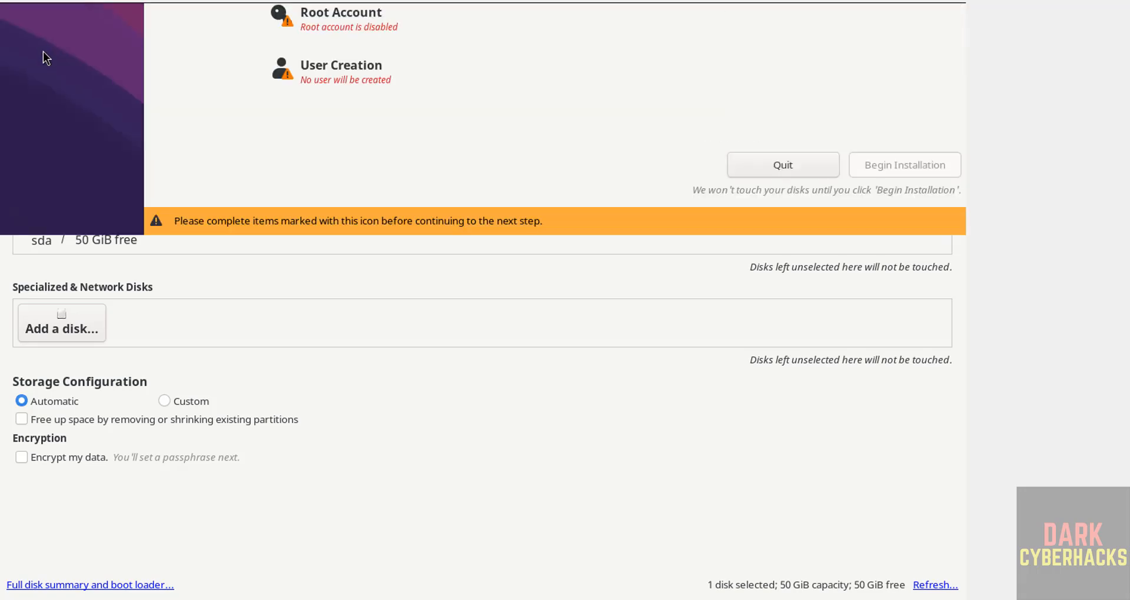
Enable the root account, enter and confirm the root password, allow root SSH login with password, and accept the weak password.
click(334, 389)
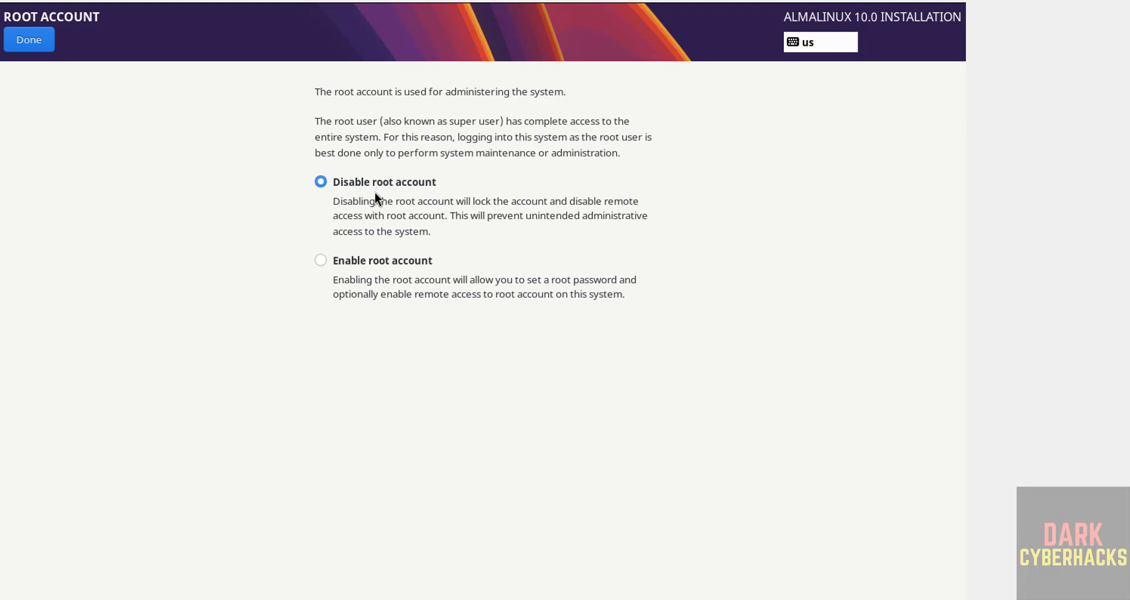
click(365, 261)
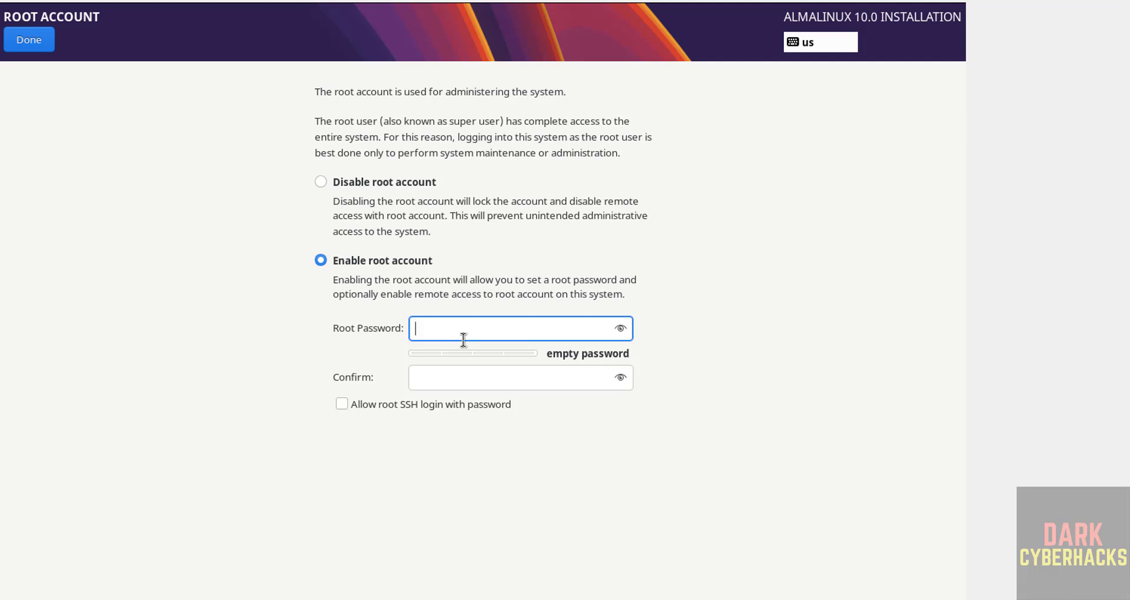
text(*********)
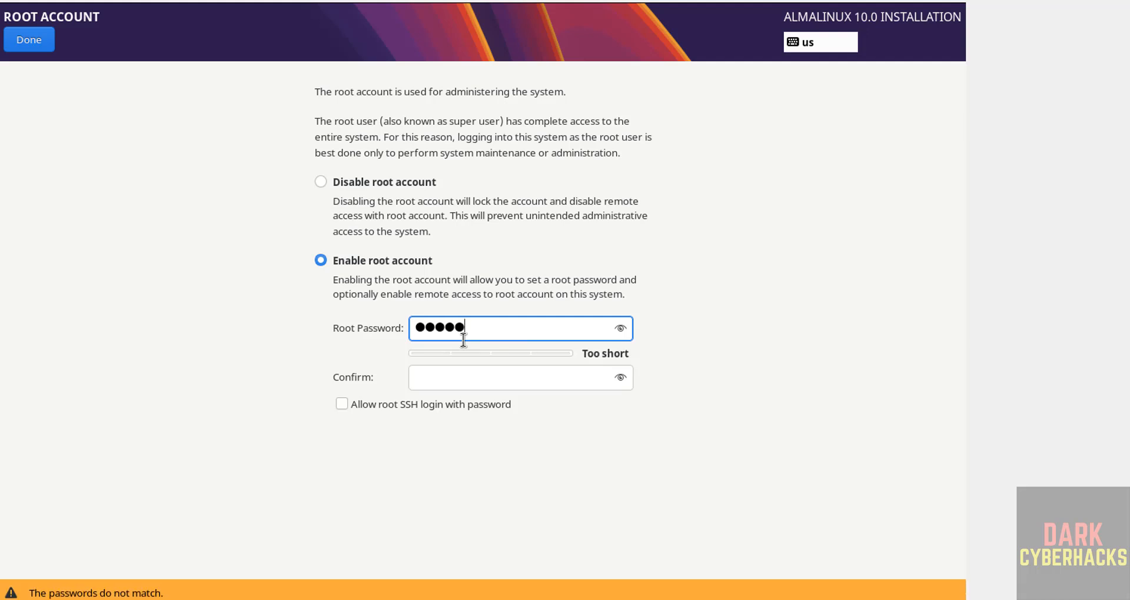
key(Tab)
text(*********)
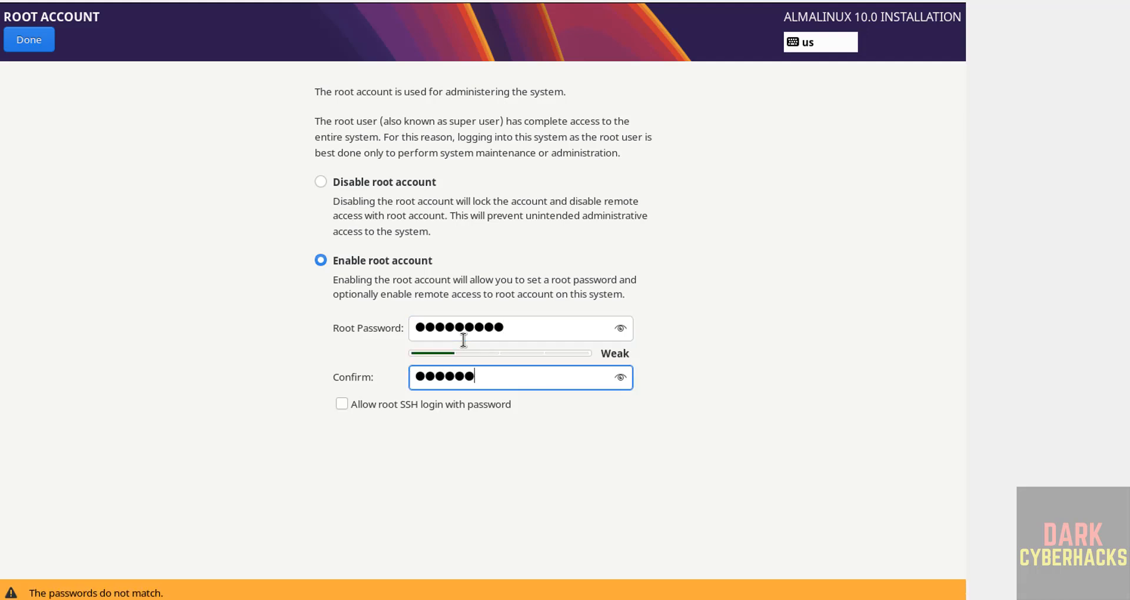
click(370, 412)
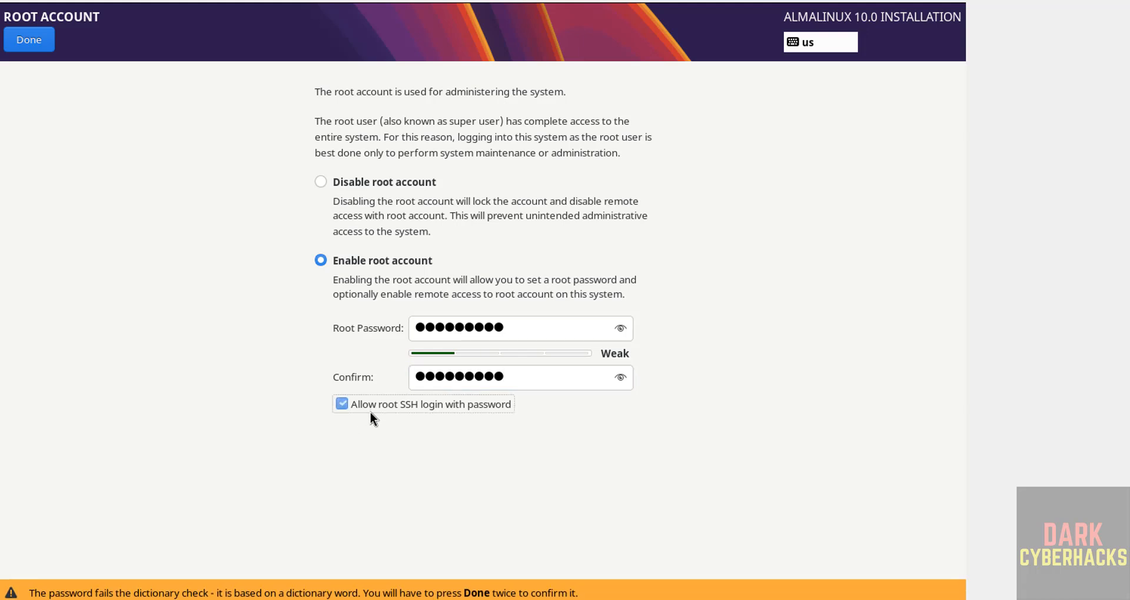
click(32, 46)
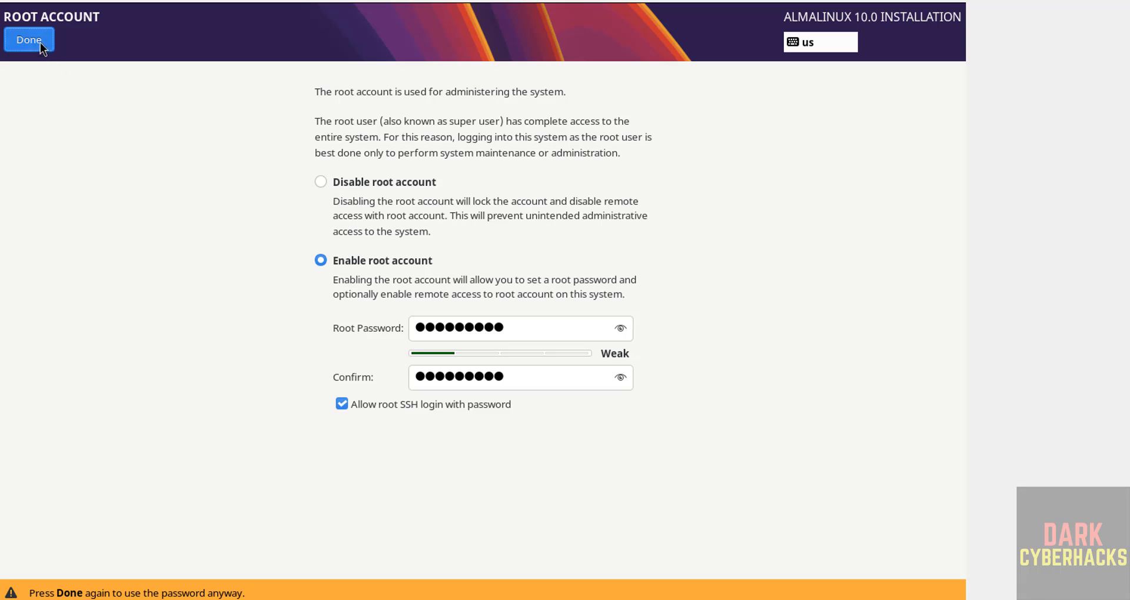
click(38, 42)
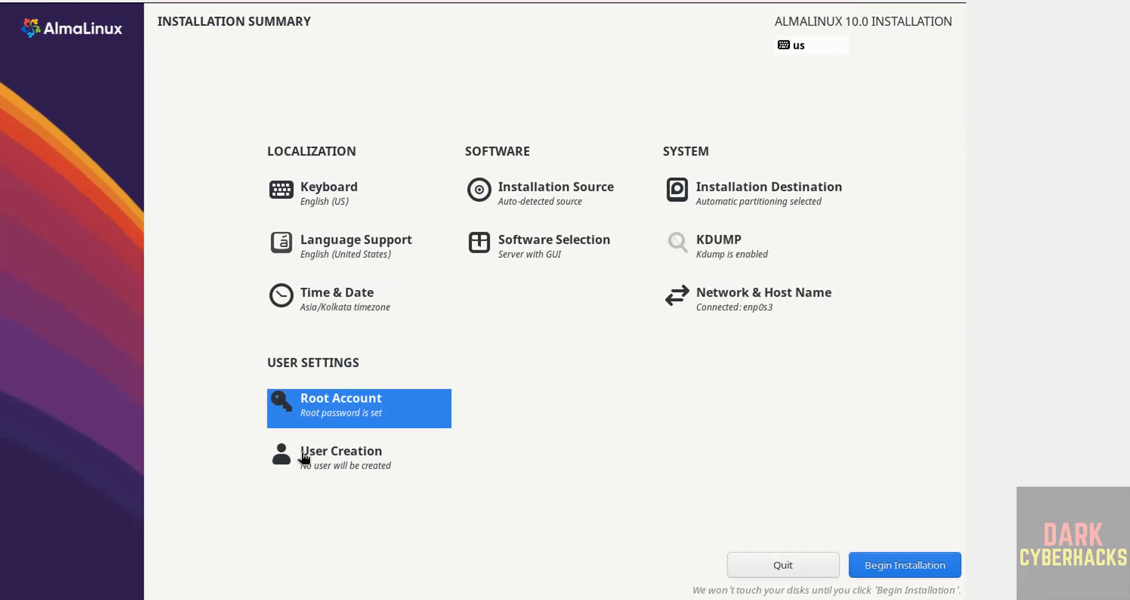
Create an administrator user by filling in the full name, enter and confirm the account password, and accept the weak password.
click(304, 458)
text(r2s)
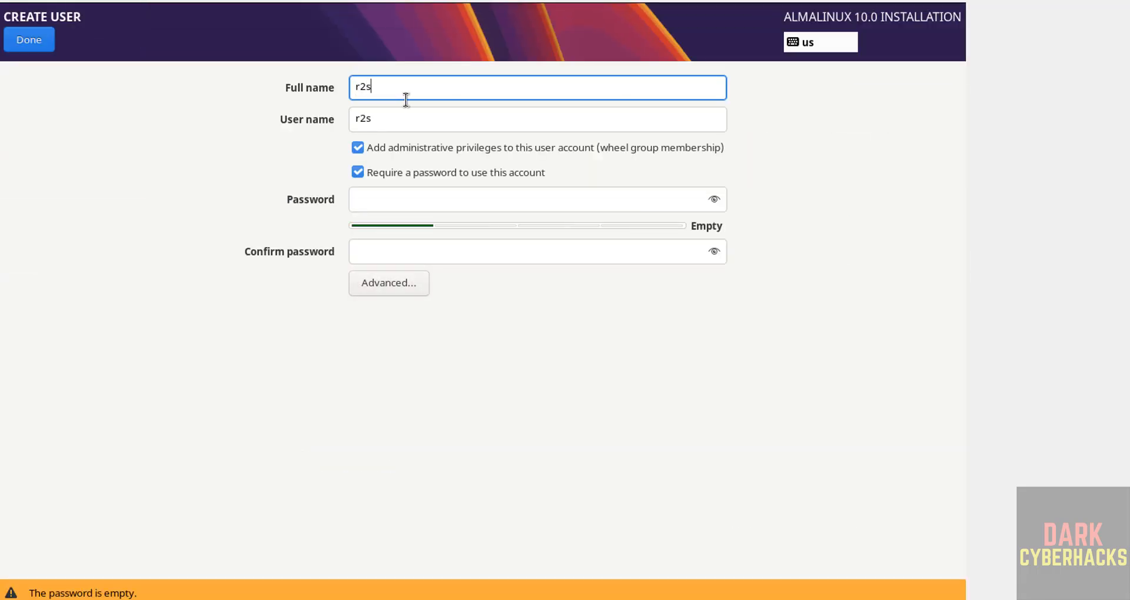
text(chools)
key(Tab)
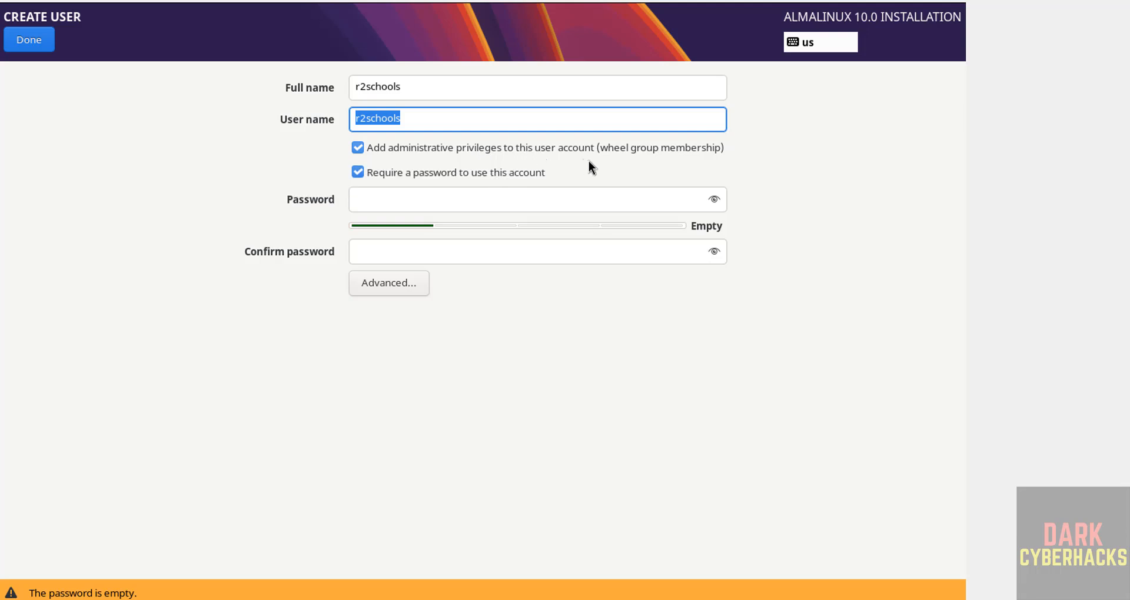
click(436, 197)
text(r2schools)
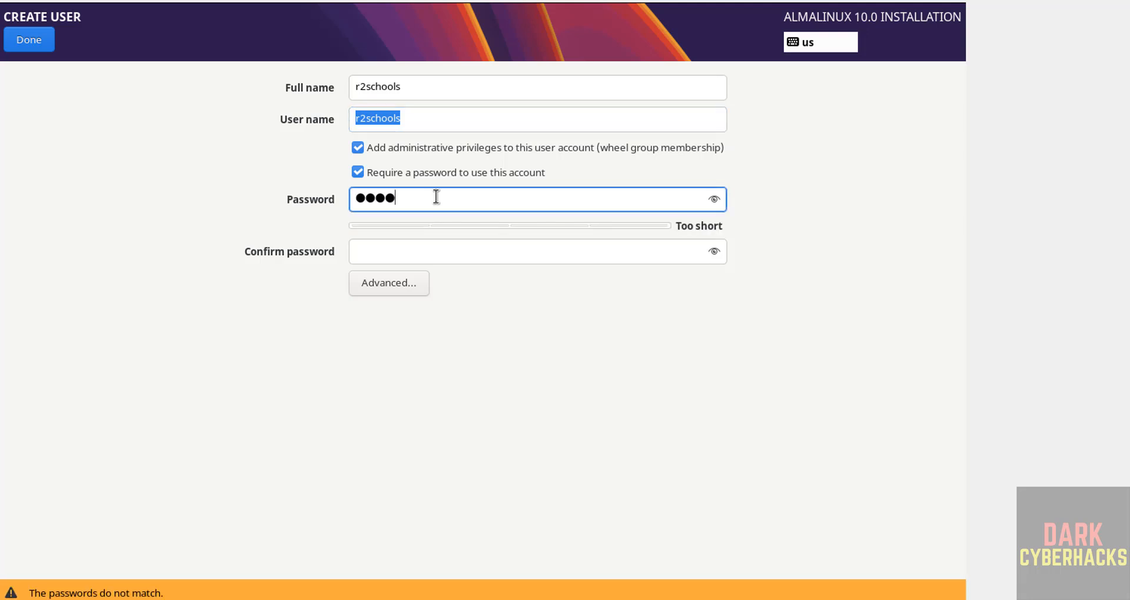
key(Tab)
text(r2schools)
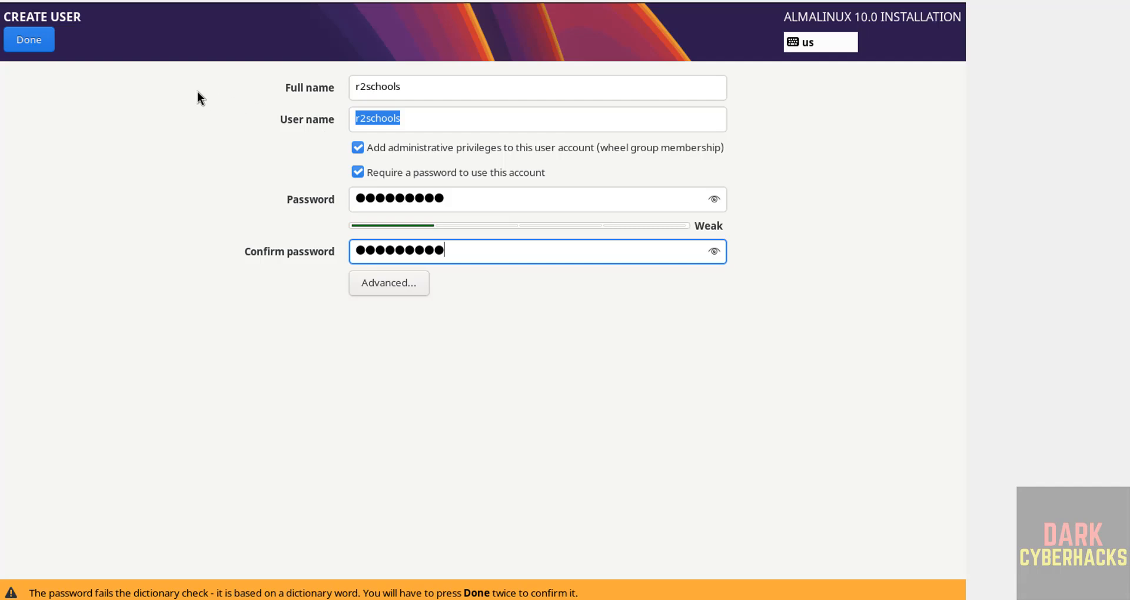
click(44, 46)
click(44, 46)
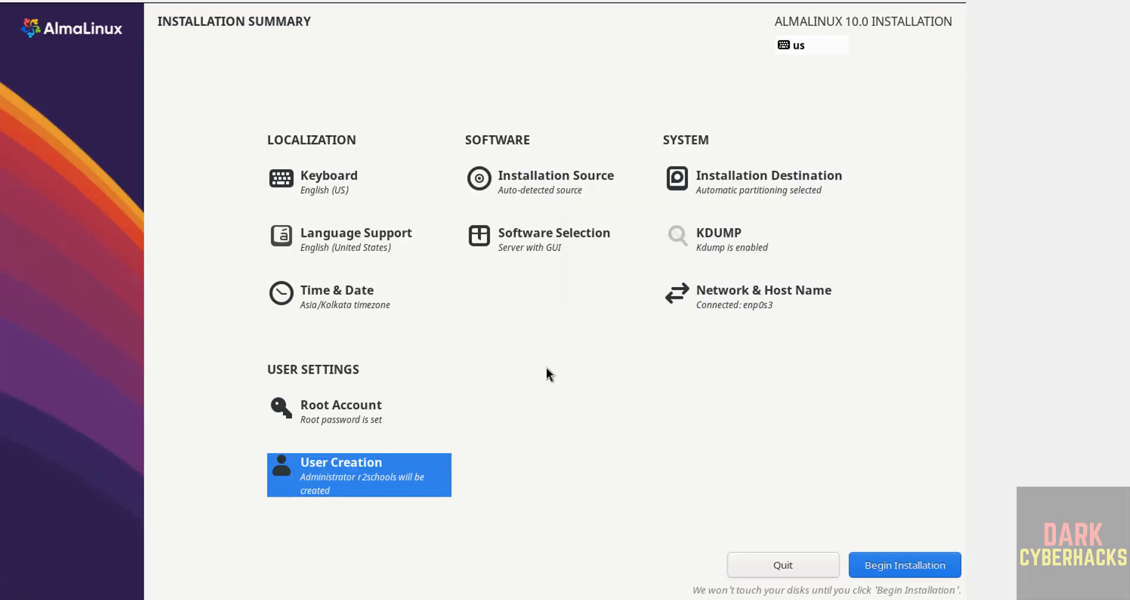
Set the base environment to Server and add the DNS Name Server and FTP Server packages, leaving GNOME unselected.
click(524, 253)
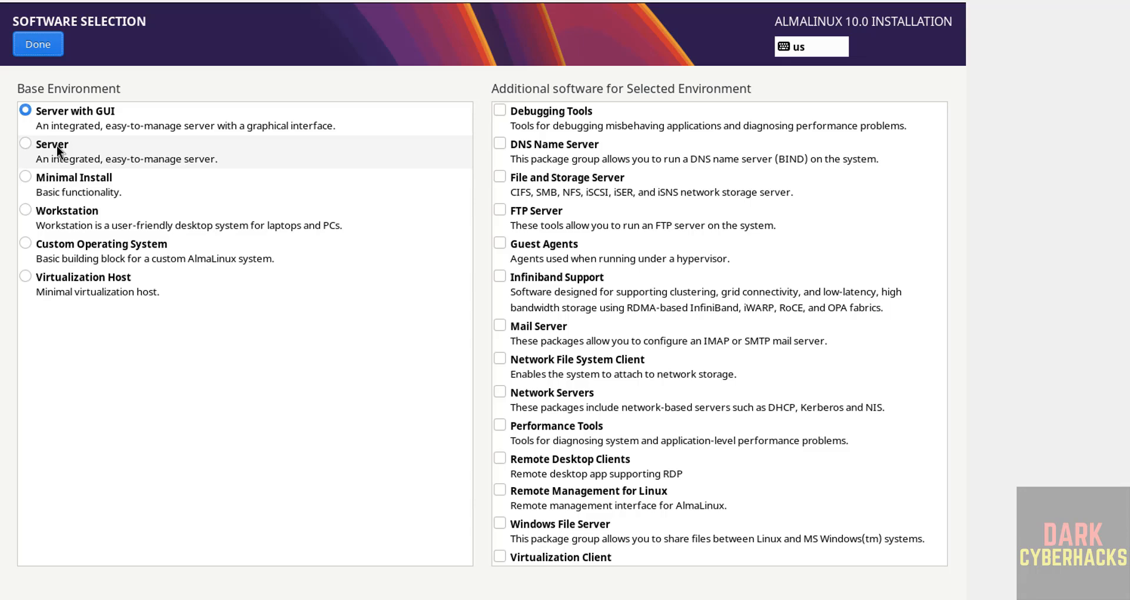
click(56, 146)
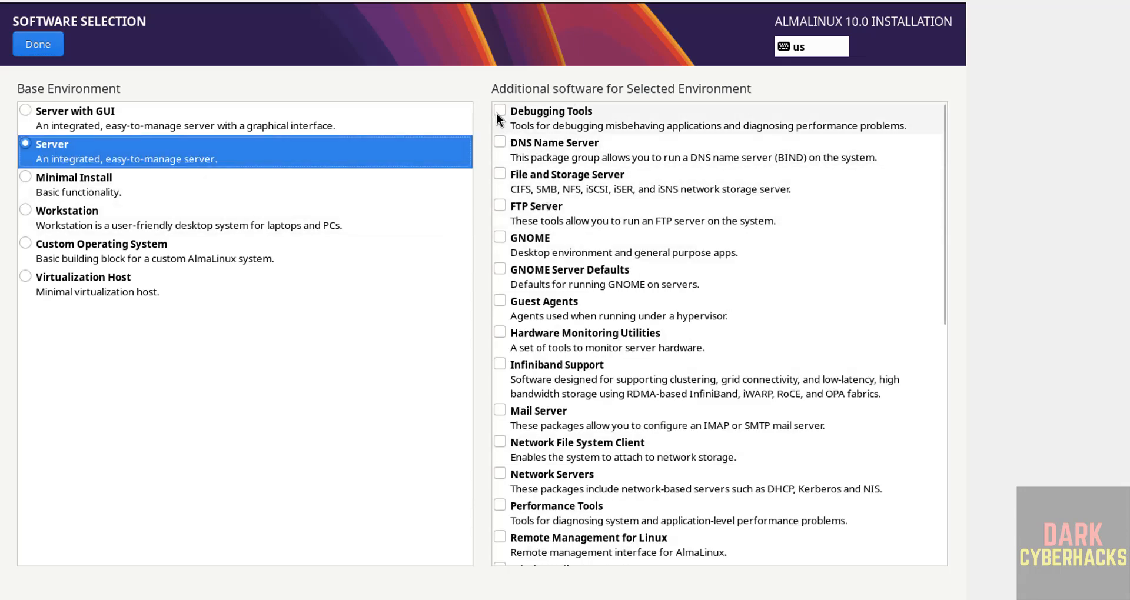
click(500, 142)
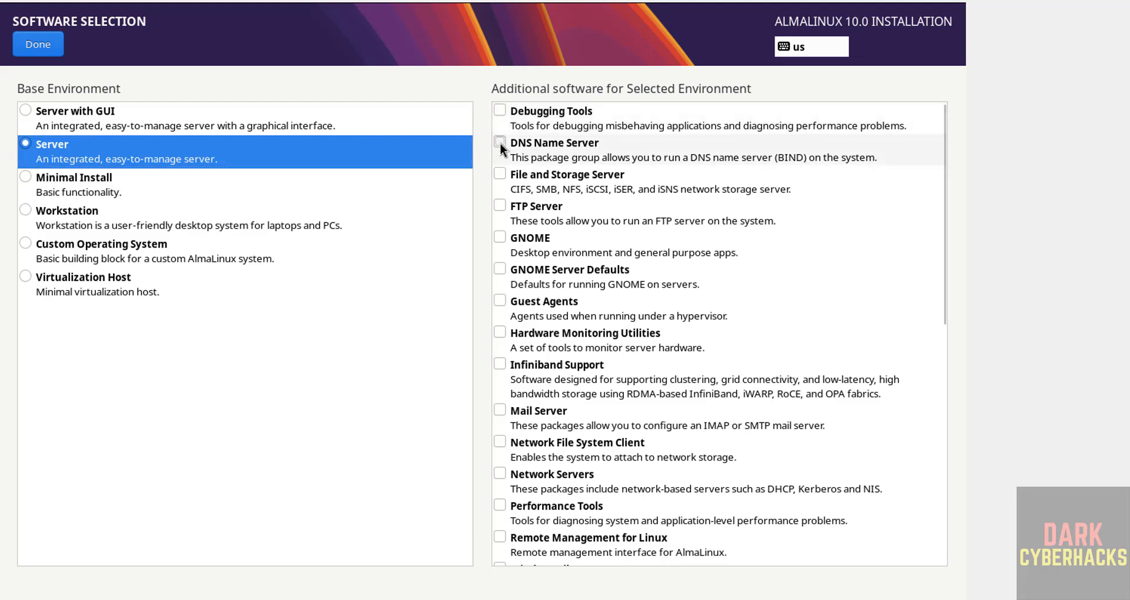
click(501, 213)
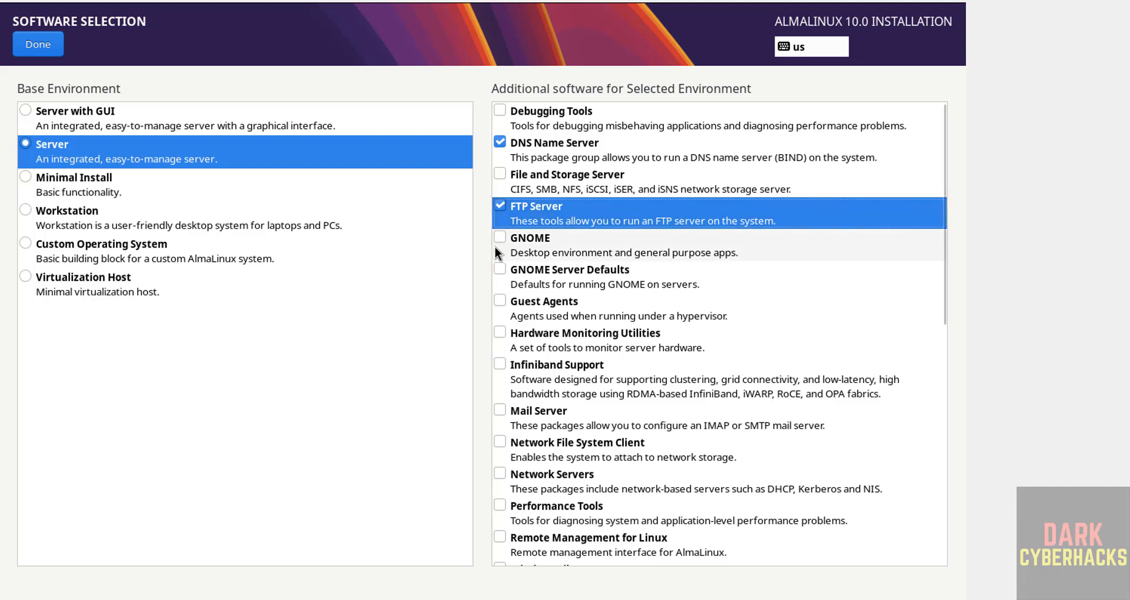
click(496, 241)
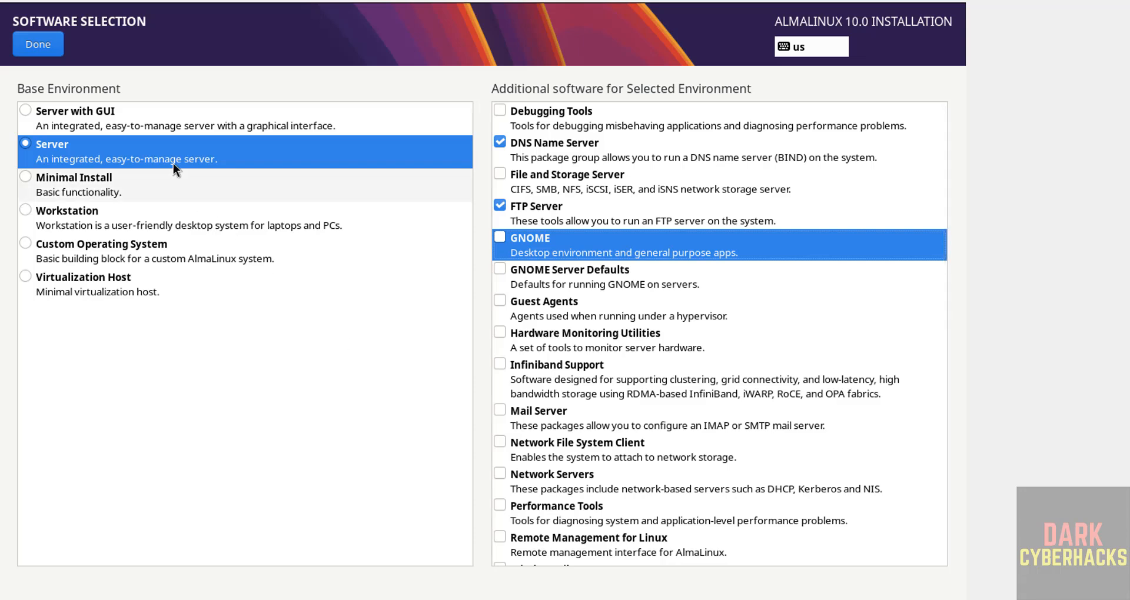
click(55, 48)
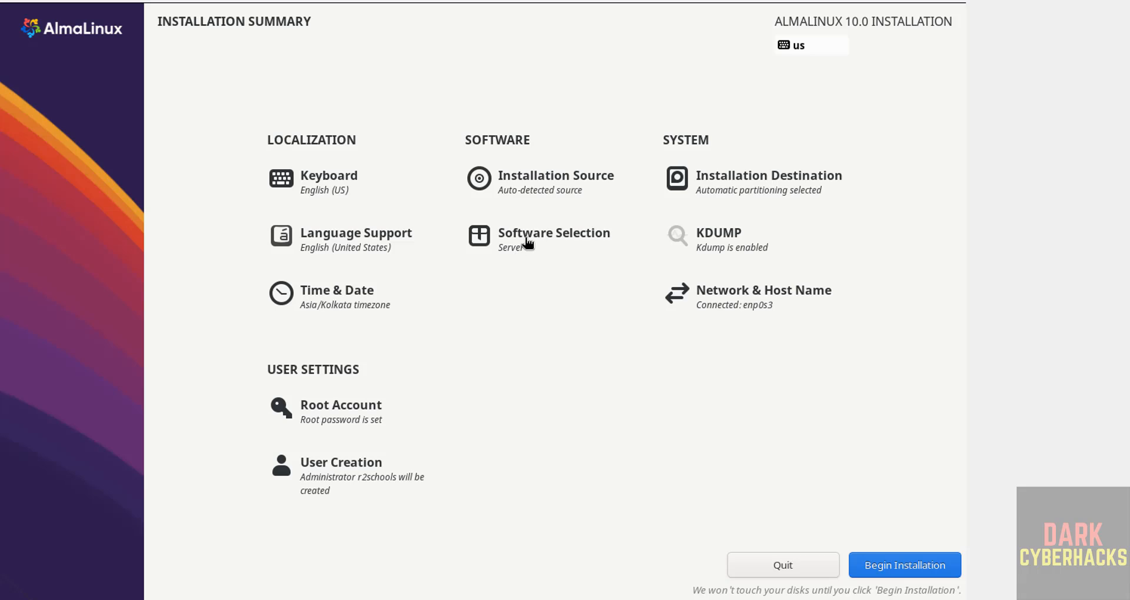
Review the software selection without changing it and begin the AlmaLinux installation.
click(527, 238)
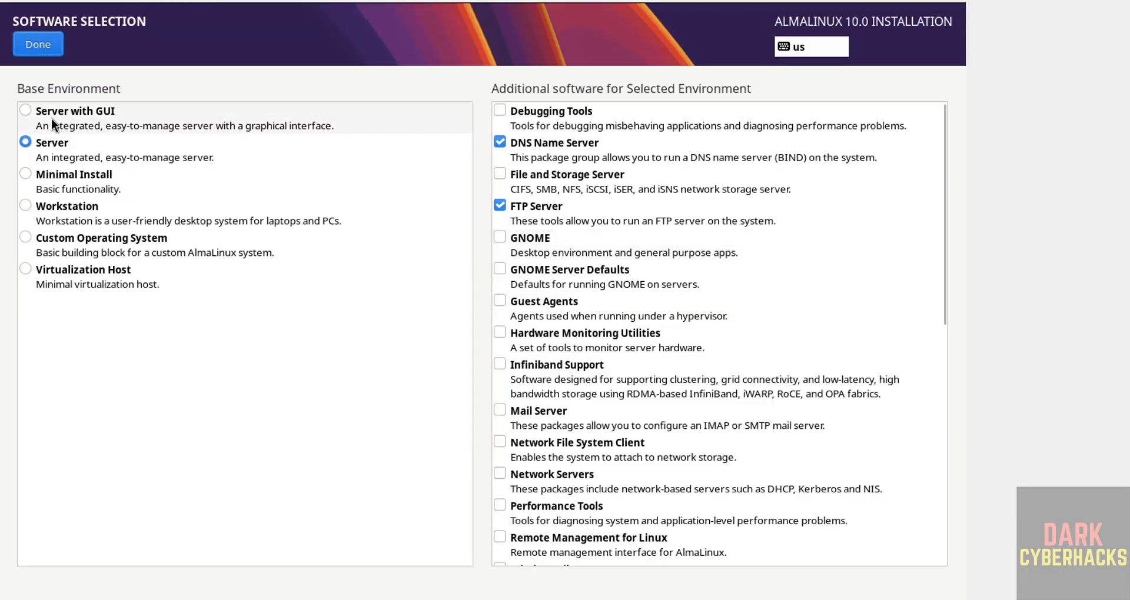
click(46, 37)
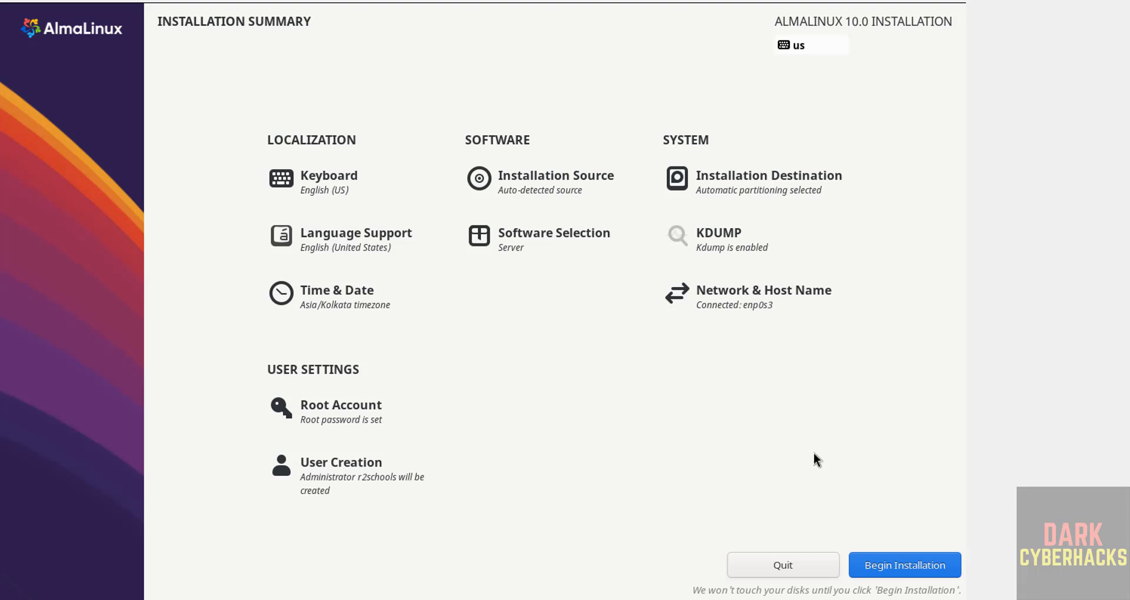
click(899, 566)
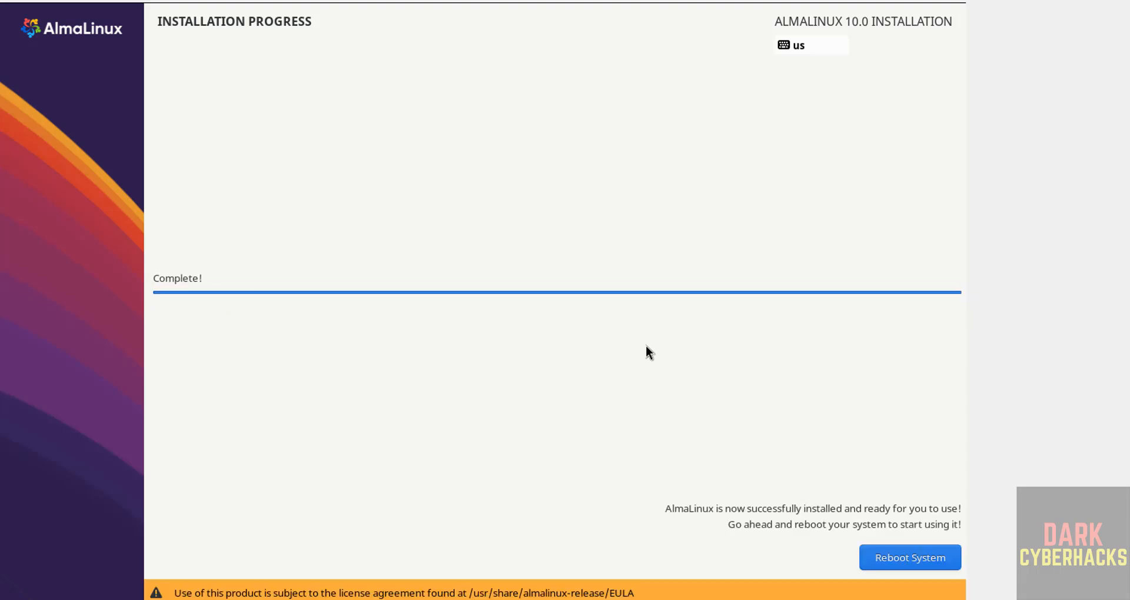
Reboot into the installed AlmaLinux system and log in as r2schools, entering the account password.
click(913, 566)
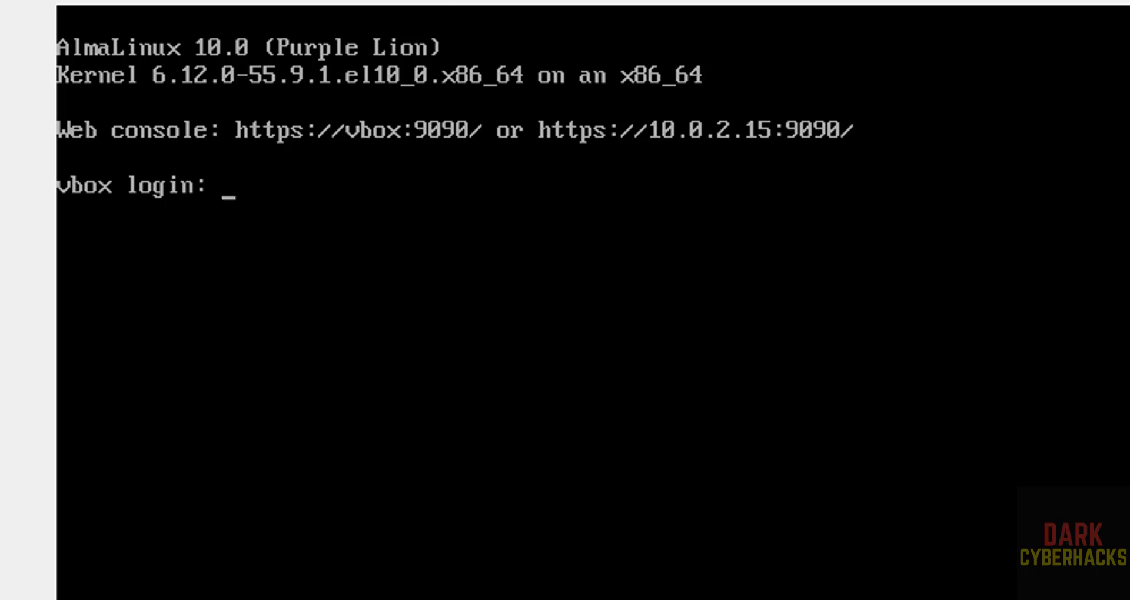
text(r2scho)
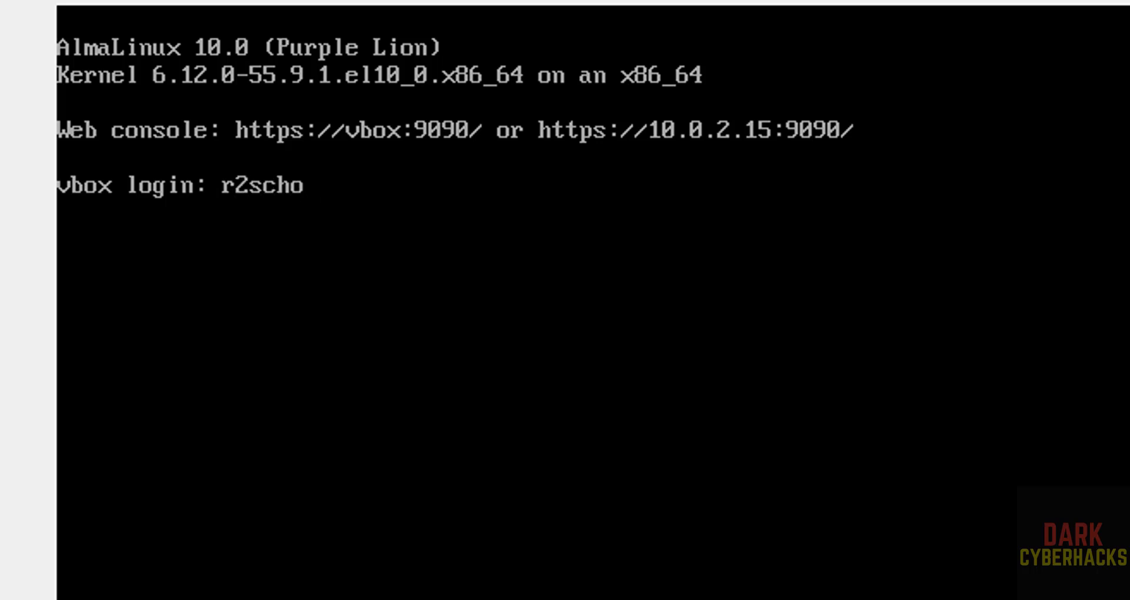
text(ols)
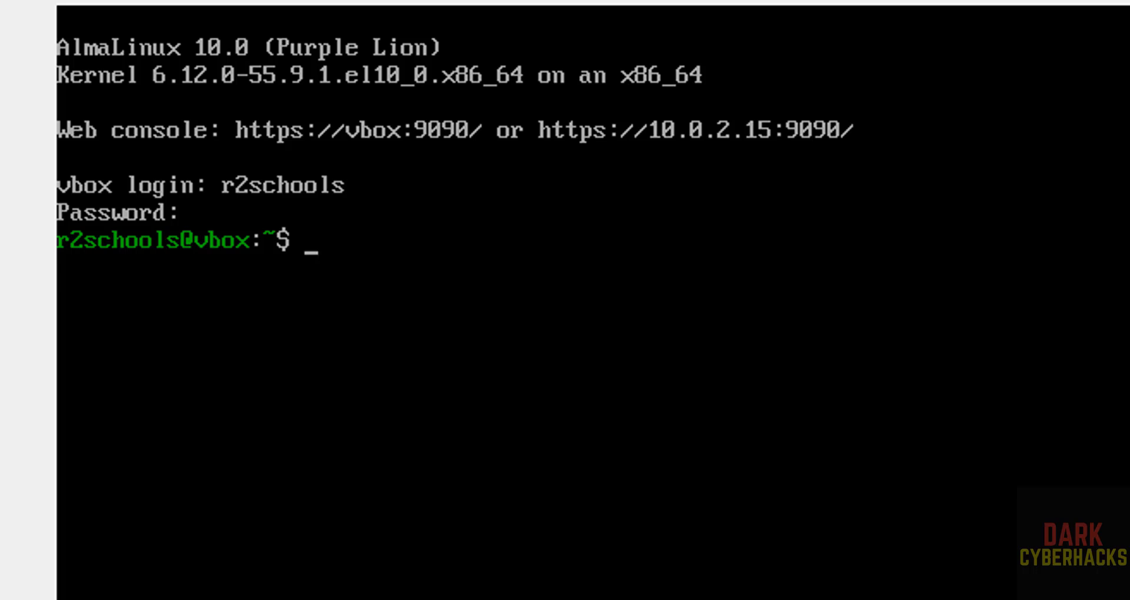
Display the contents of /etc/os-release with more to check the installed release, and clear the terminal.
text(more /etc/)
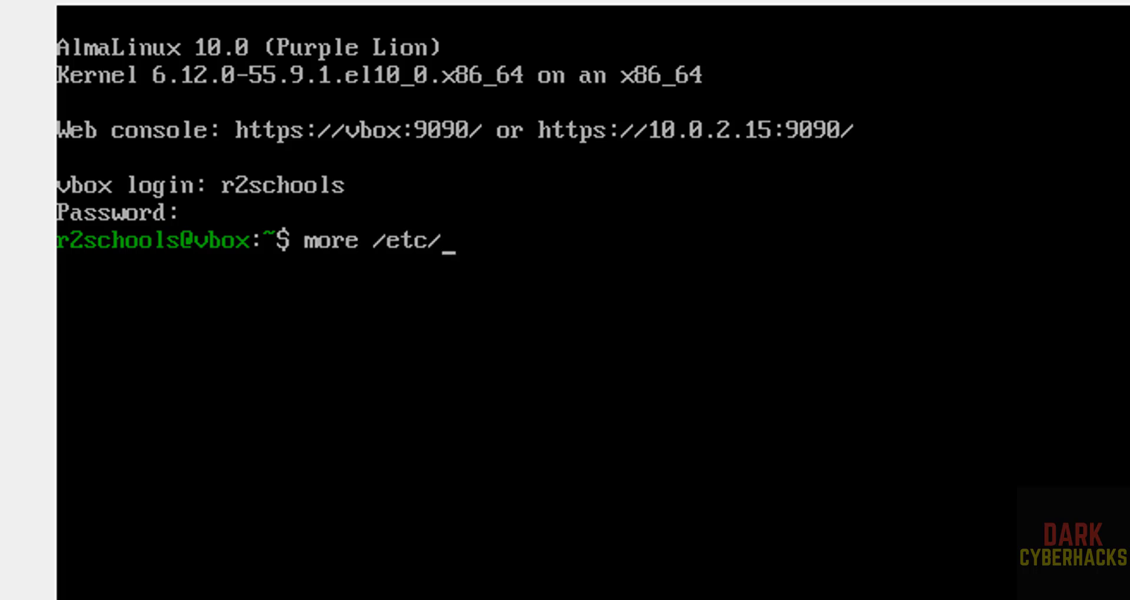
text(os)
key(Tab)
key(Return)
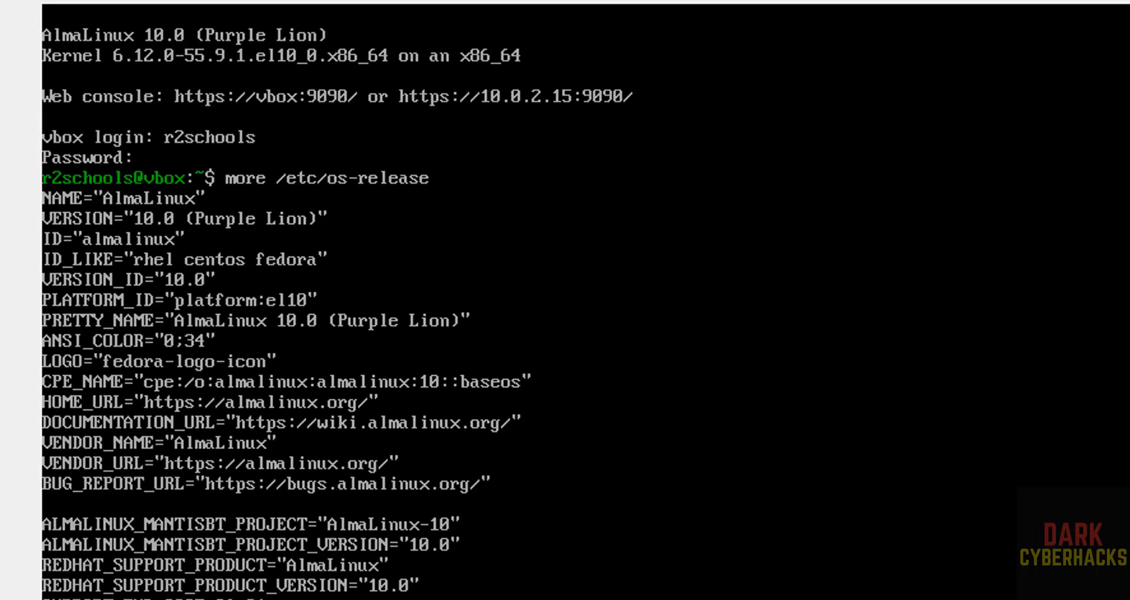
key(ctrl+l)
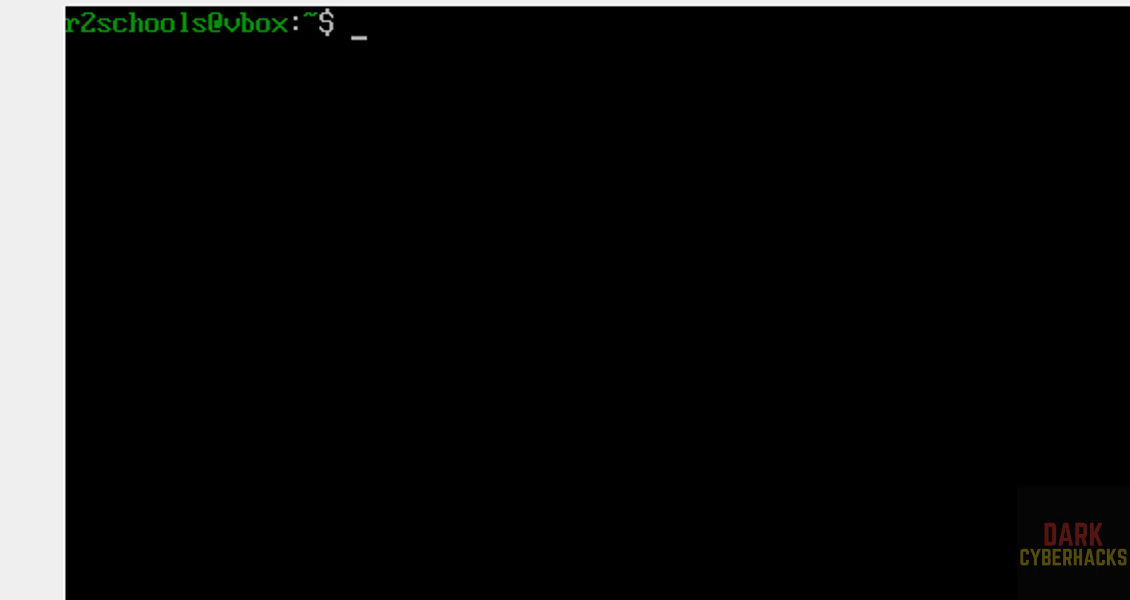
Run sudo dnf update && sudo dnf upgrade and enter the sudo password.
text(sudo)
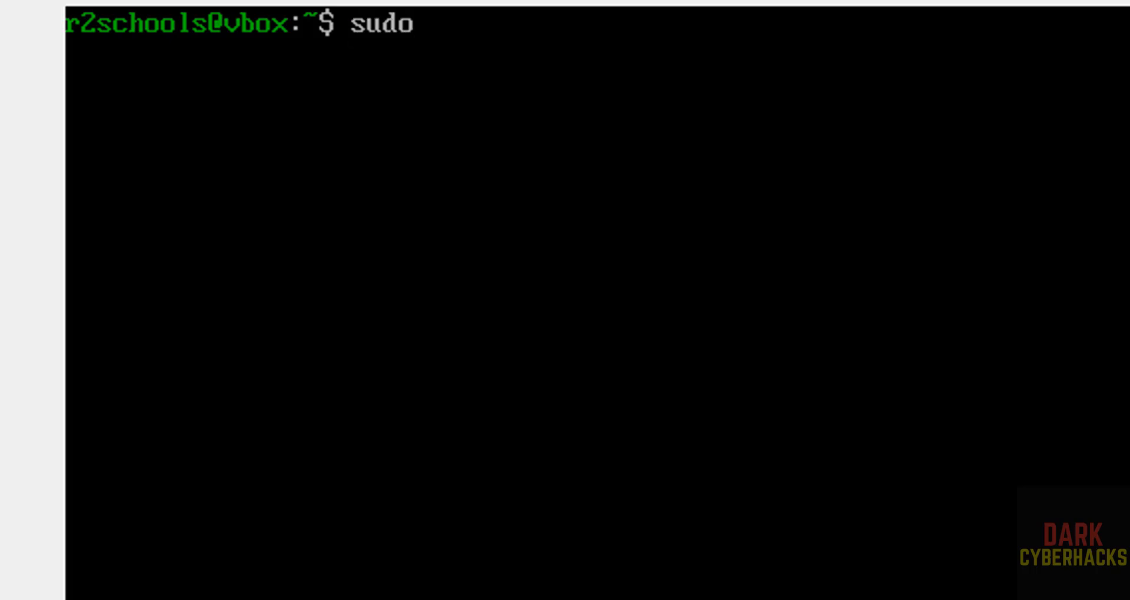
text( dnf update )
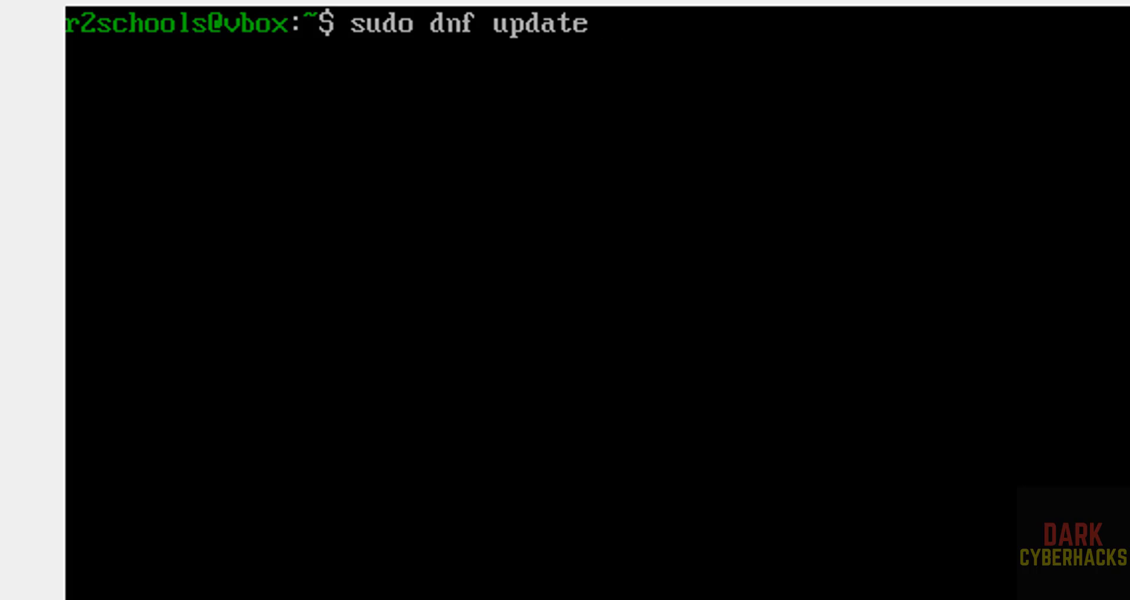
text(&& sudo dnf u)
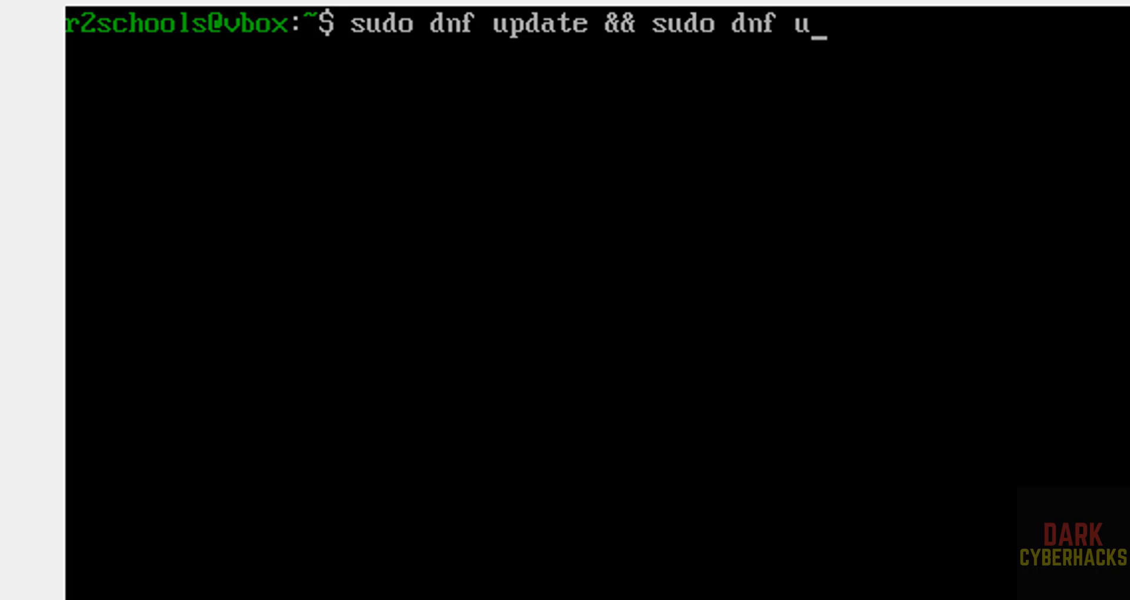
text(pgrade)
key(Return)
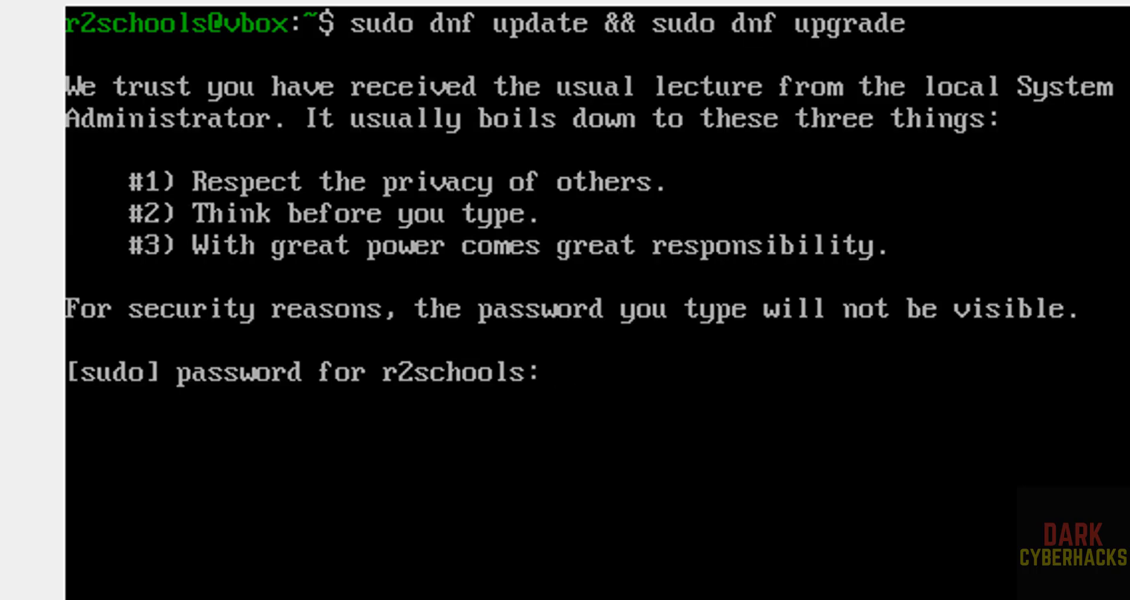
key(Return)
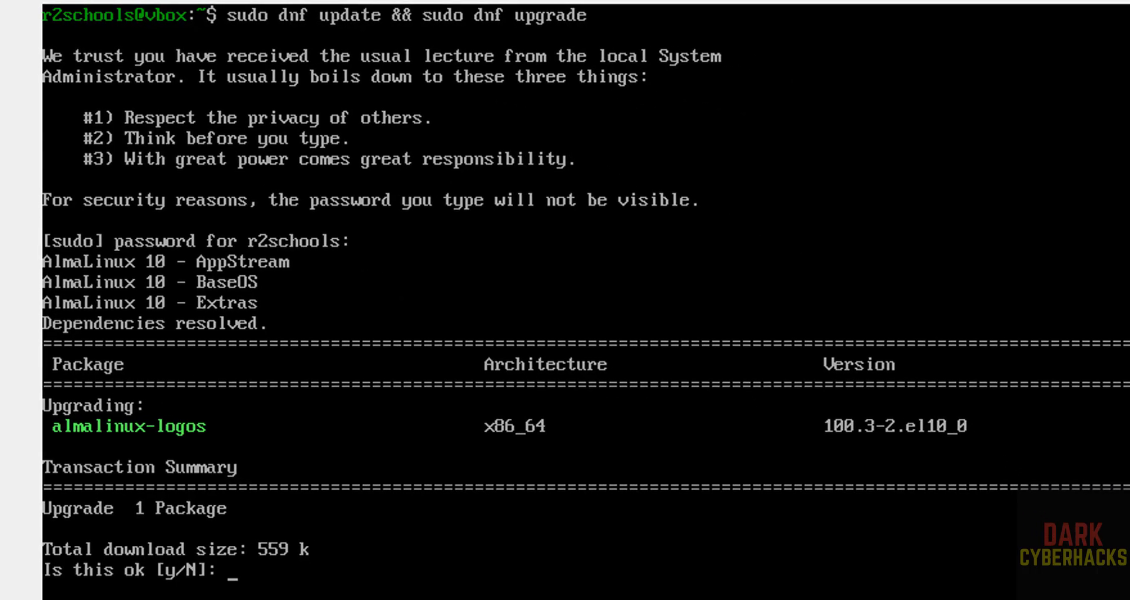
Approve the almalinux-logos package upgrade and the import of the AlmaLinux GPG key by answering y.
text(y)
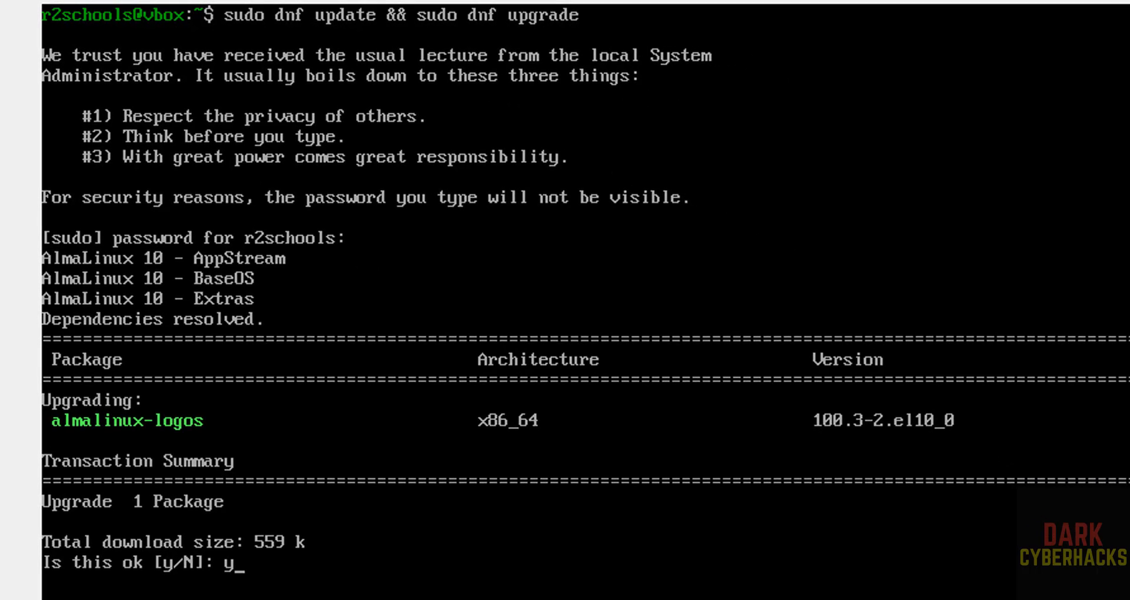
key(Return)
text(y)
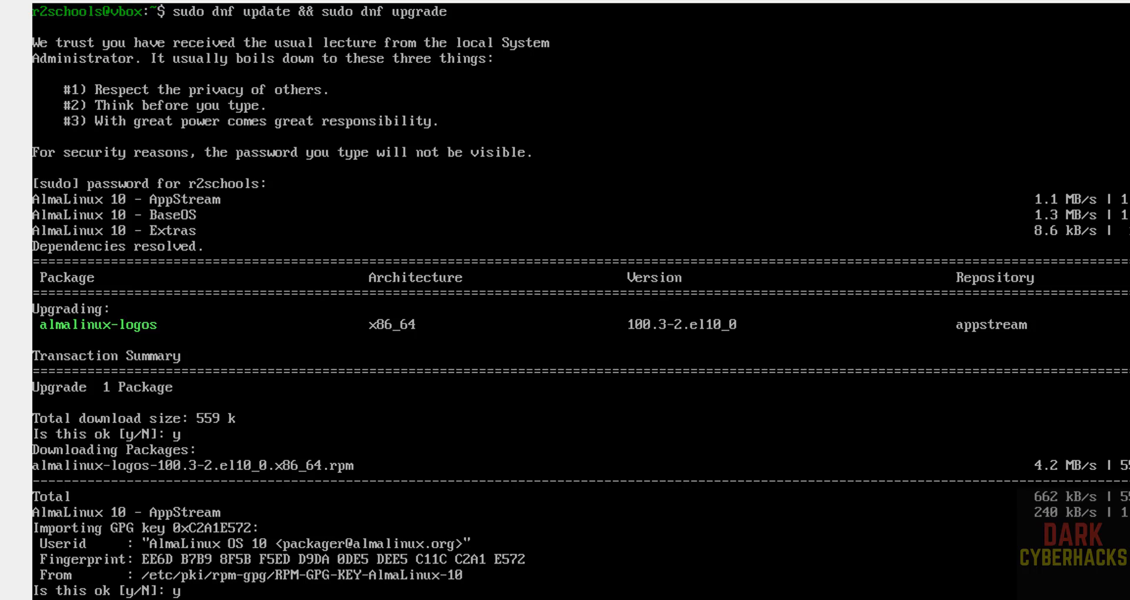
key(Return)
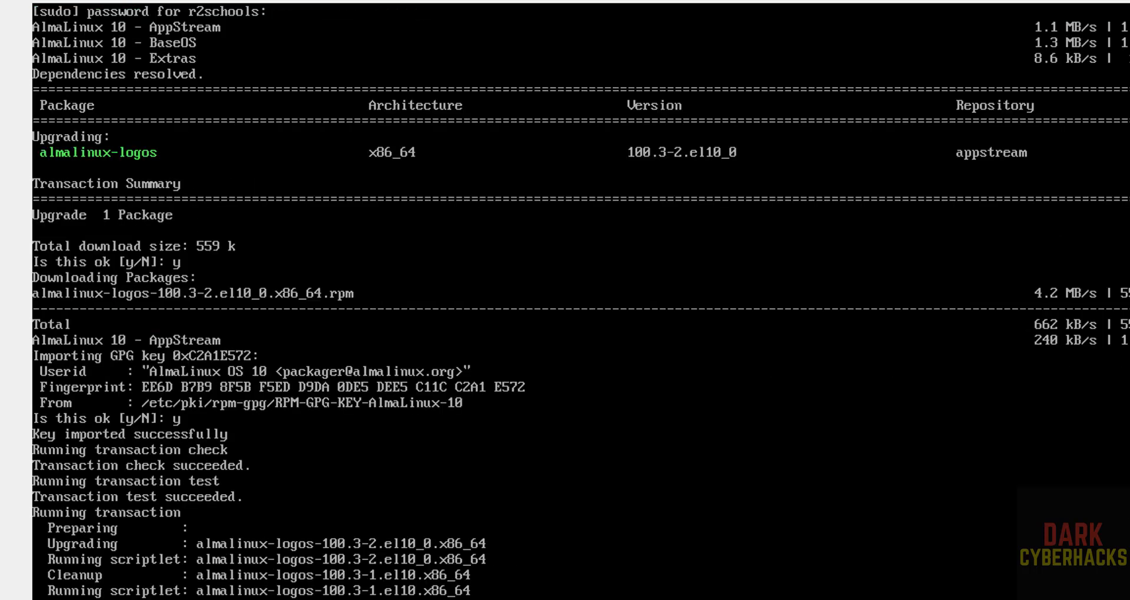